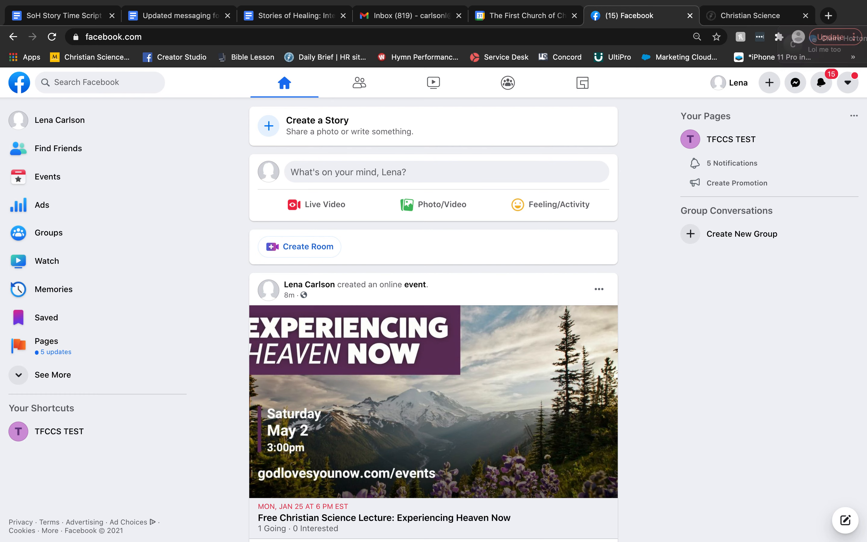
# Go to the Events page and start creating a new online event
pyautogui.click(67, 177)
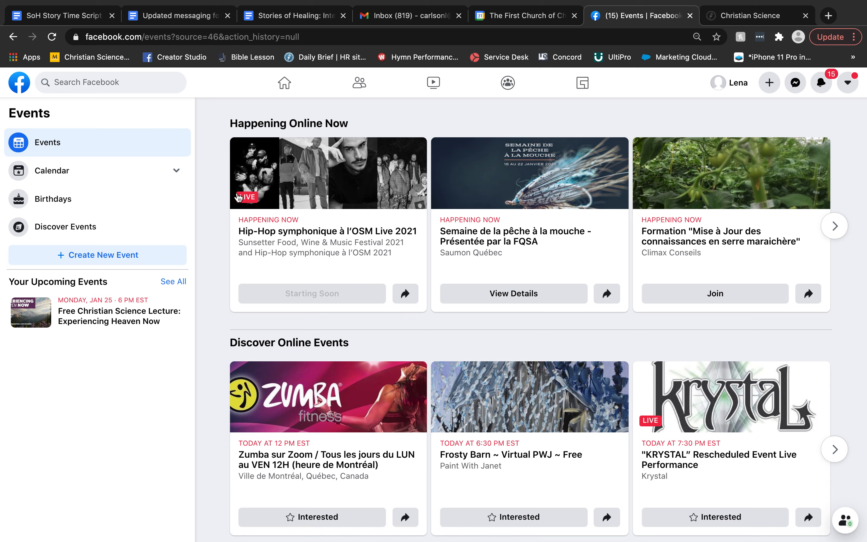
pyautogui.scroll(-5, 209, 239)
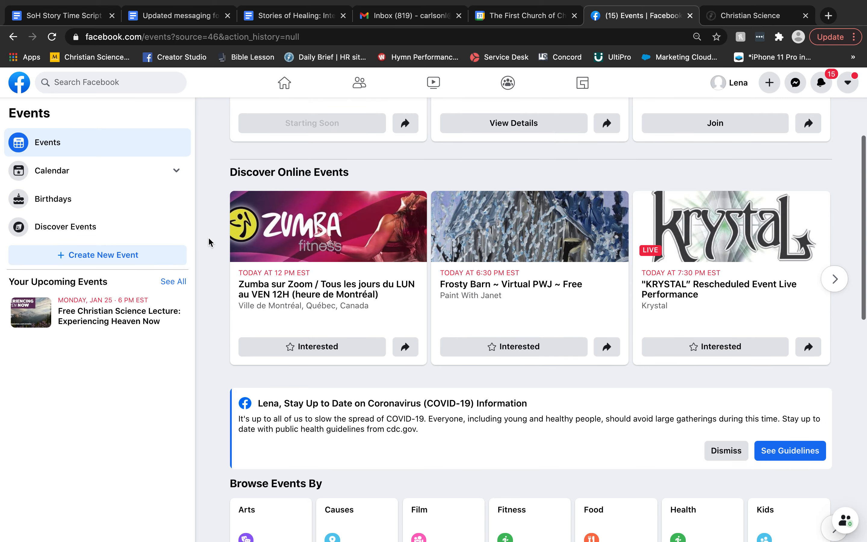
pyautogui.scroll(-4, 211, 303)
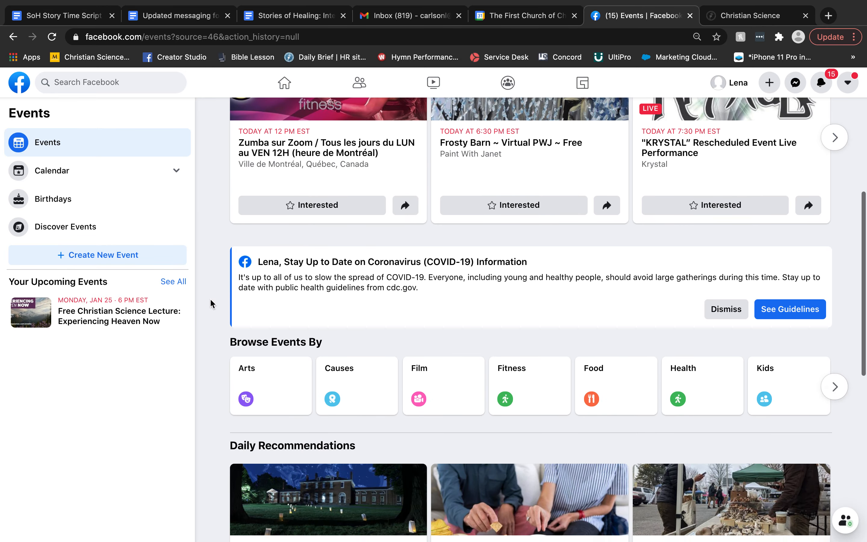
pyautogui.scroll(-2, 212, 304)
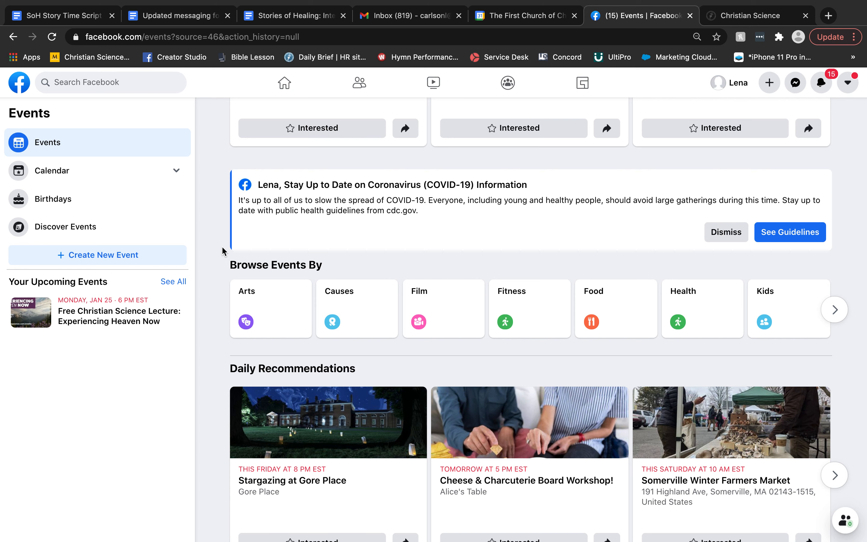
pyautogui.click(145, 258)
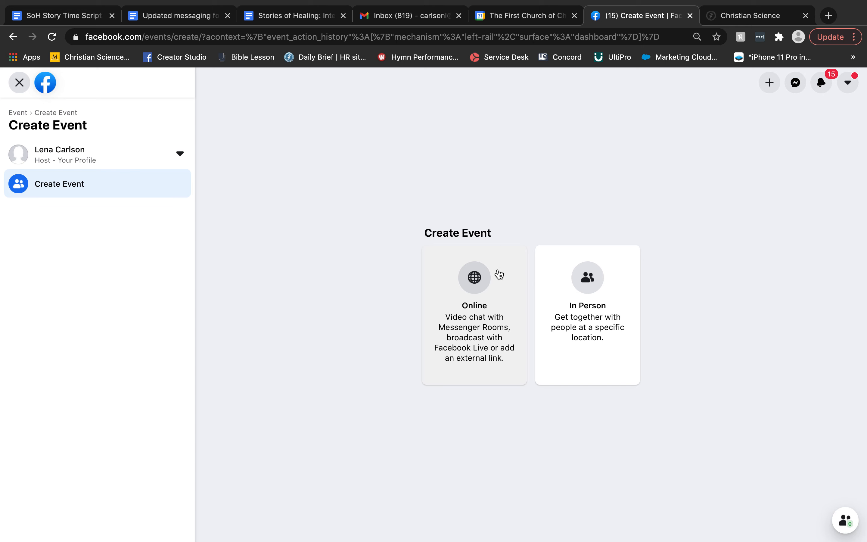
pyautogui.click(493, 291)
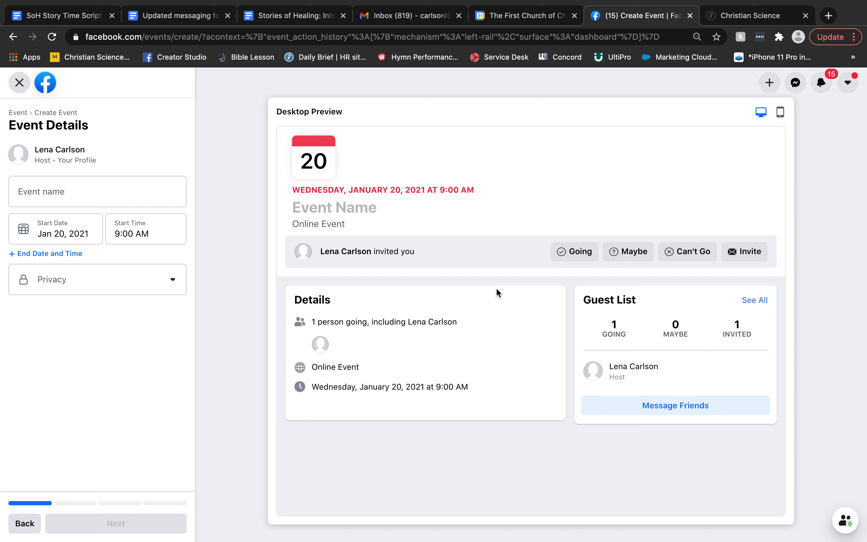
# Name the event "Free Christian Science Lecture: Experiencing Heaven Now"
pyautogui.click(32, 193)
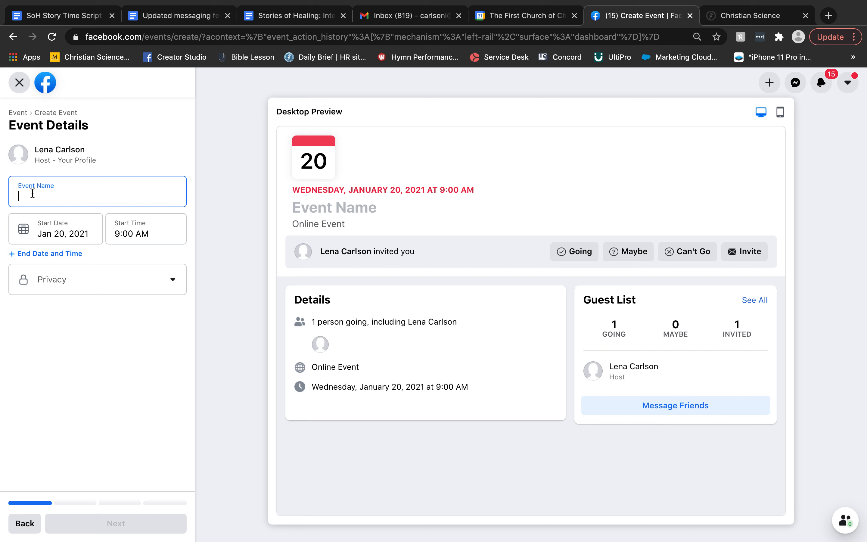
pyautogui.write('F')
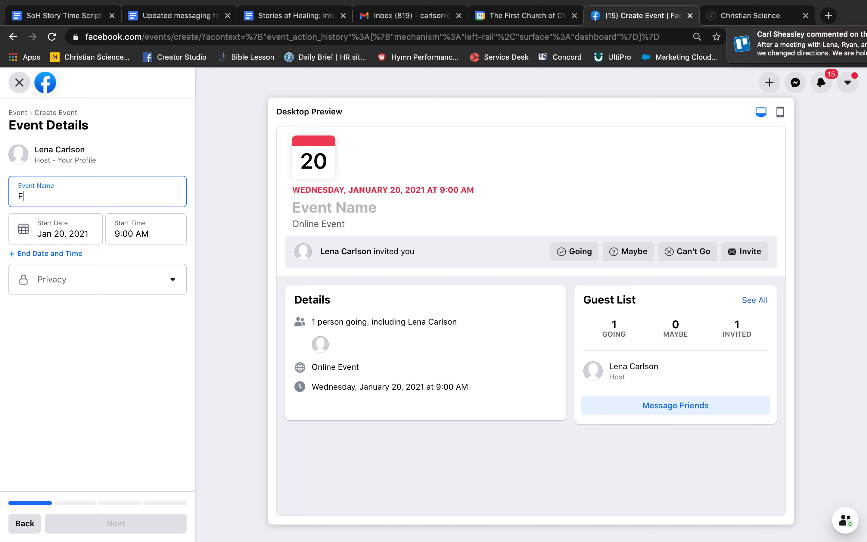
pyautogui.write('ree Chri')
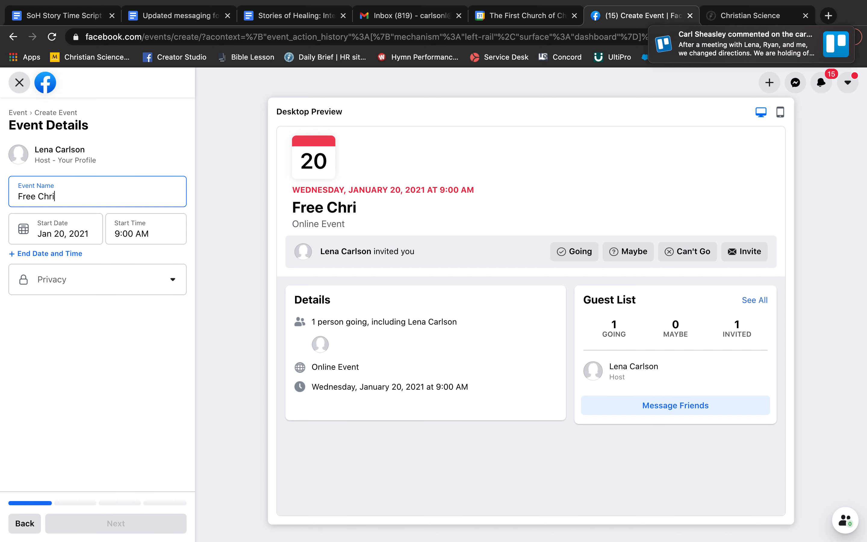
pyautogui.write('stian Science Le')
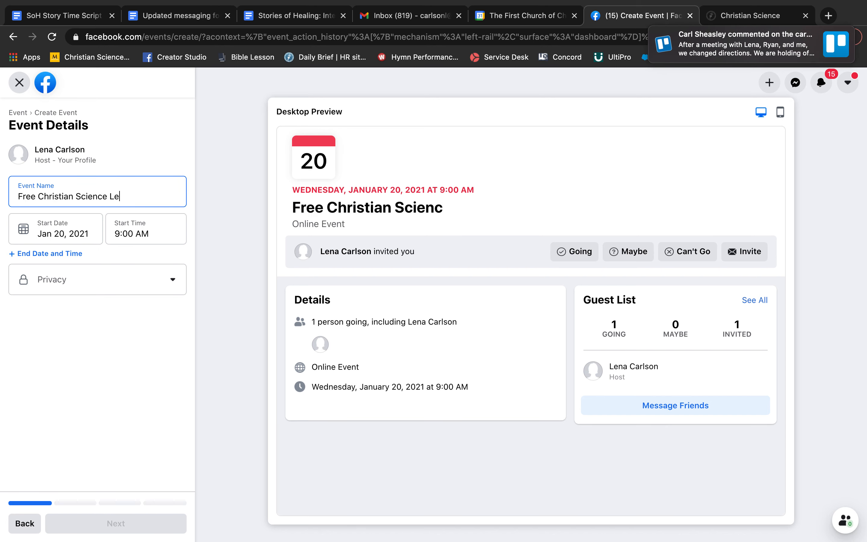
pyautogui.write('cture: ')
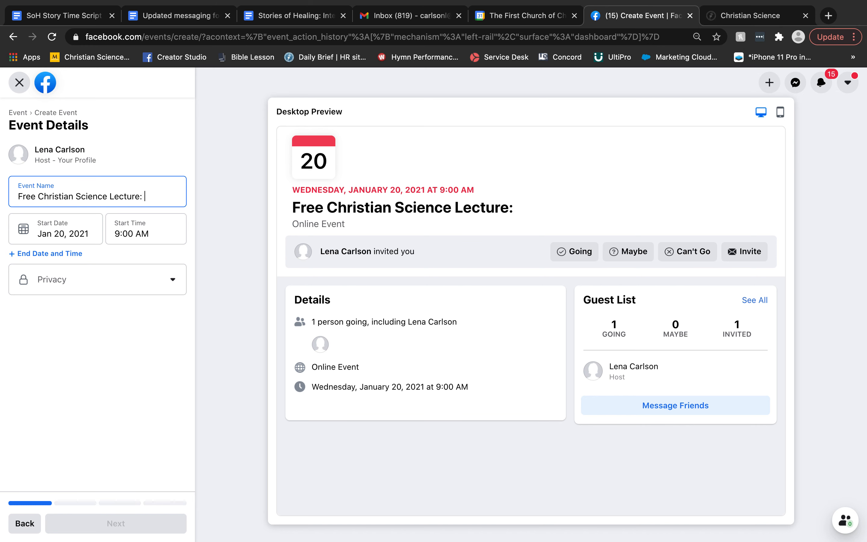
pyautogui.write('Experienc')
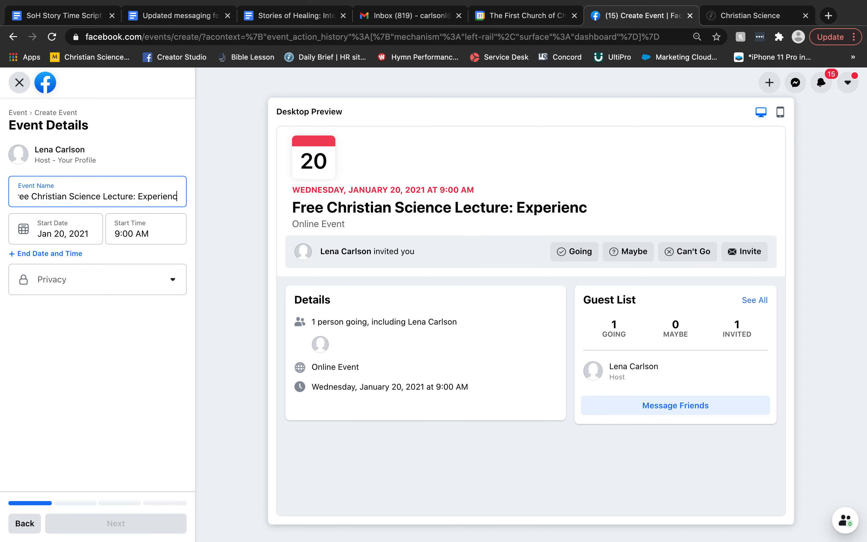
pyautogui.write('ing Heaven Now')
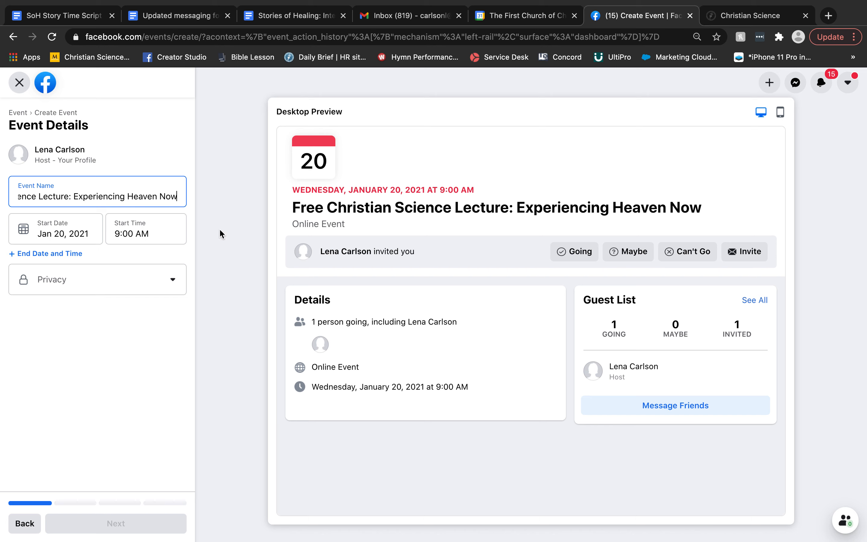
# Set the event's start date to Jan 25, 2021 and its start time to 7:00 PM
pyautogui.click(48, 233)
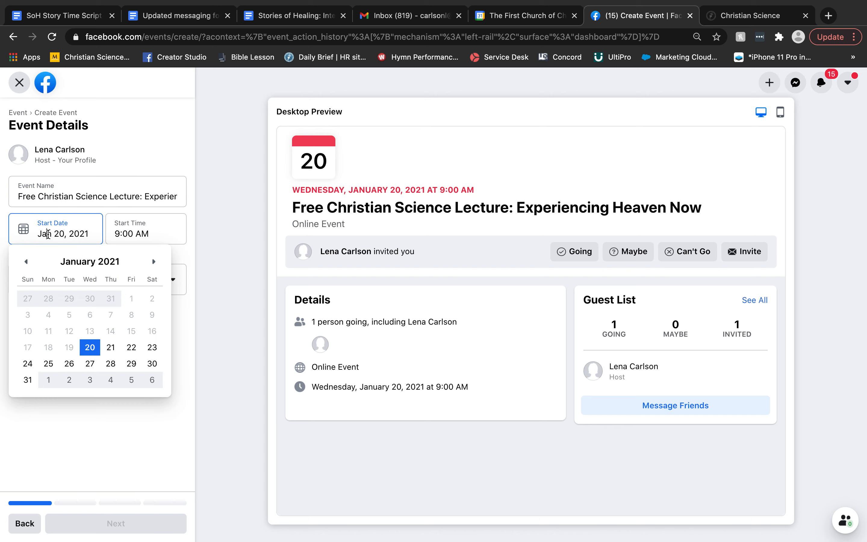
pyautogui.click(49, 363)
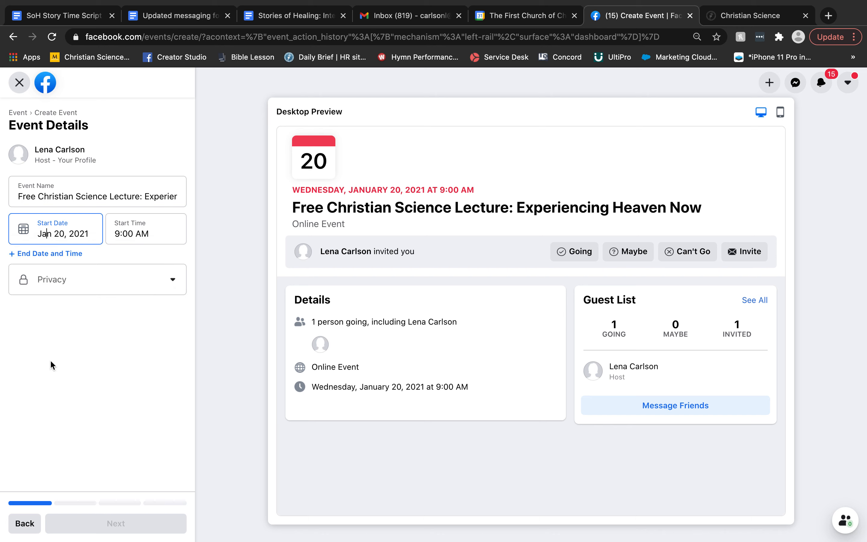
pyautogui.click(123, 235)
pyautogui.scroll(-10, 122, 410)
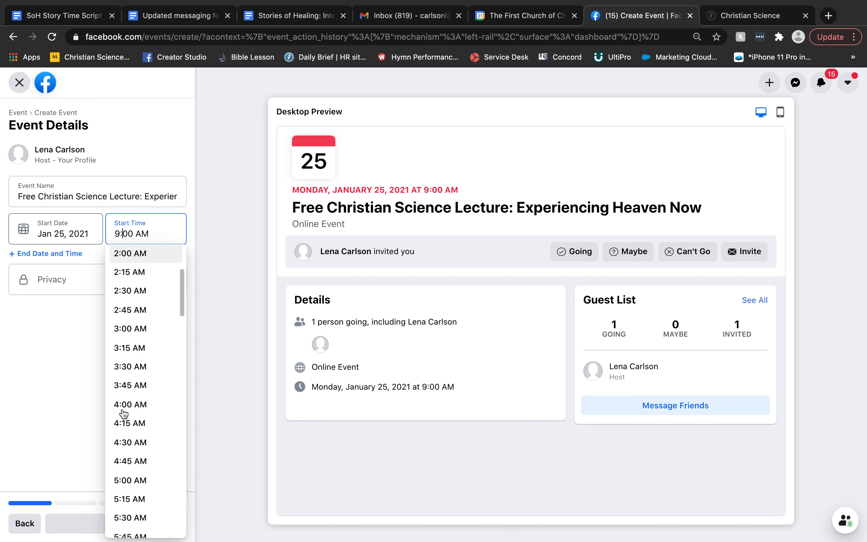
pyautogui.scroll(-20, 139, 413)
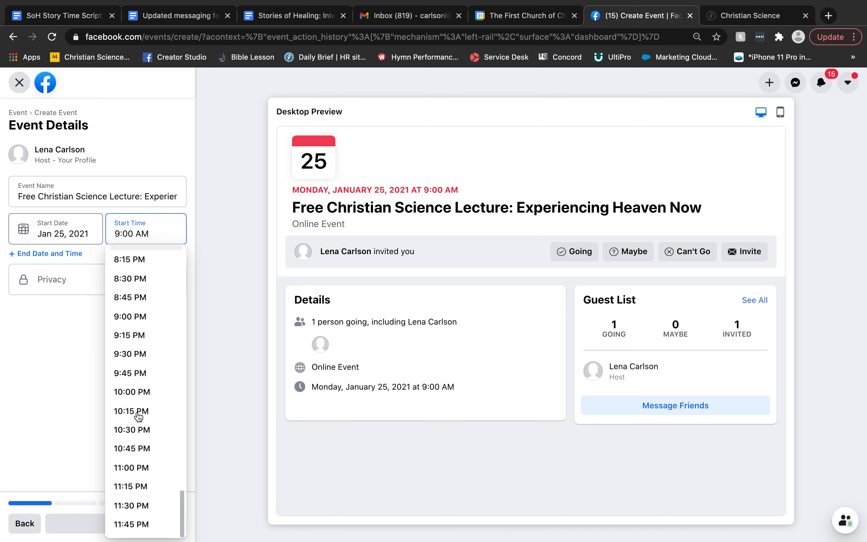
pyautogui.scroll(5, 140, 283)
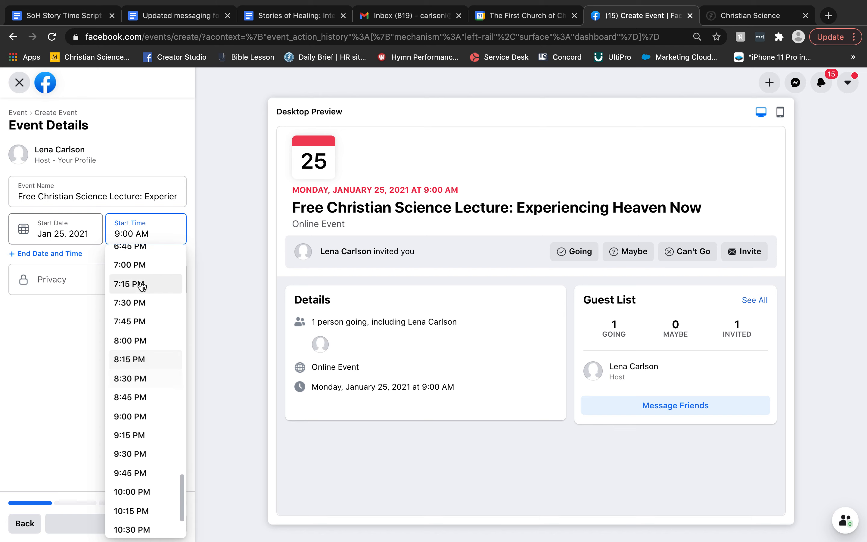
pyautogui.click(134, 272)
pyautogui.click(66, 344)
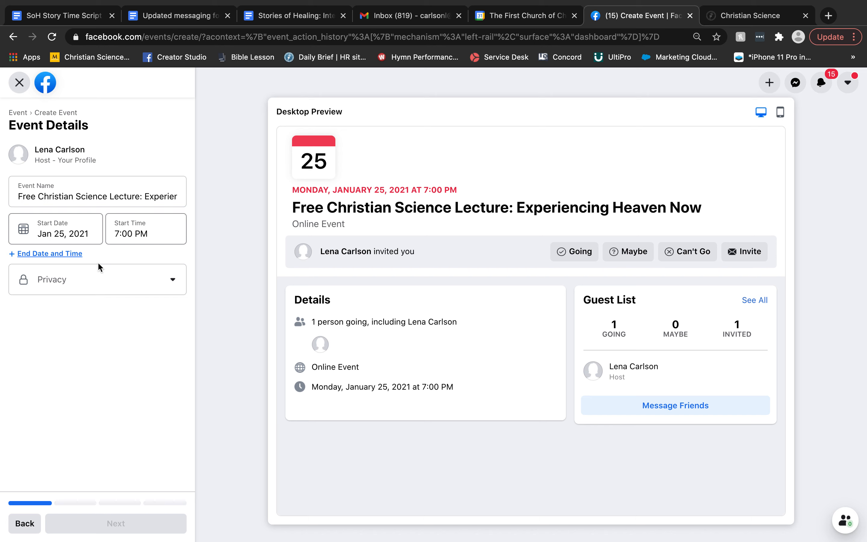
# Set the event's privacy to Public and continue to the location settings
pyautogui.click(172, 282)
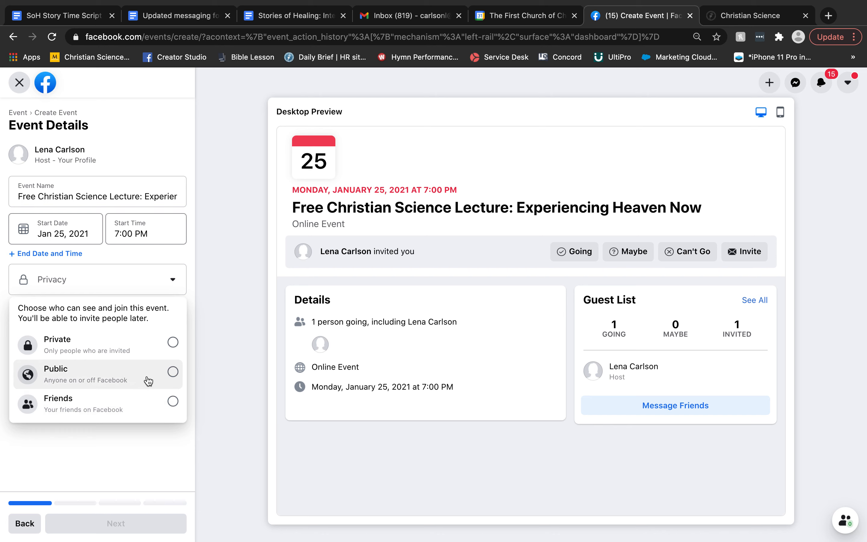
pyautogui.click(173, 374)
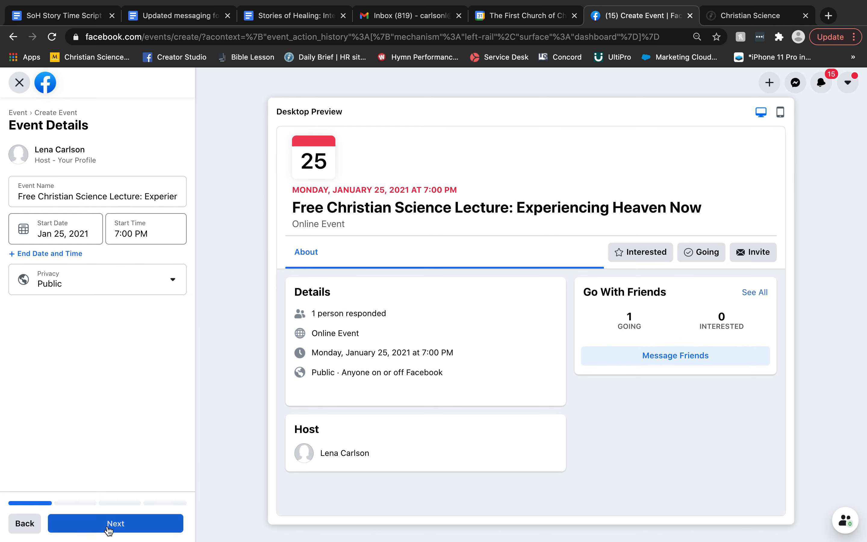
pyautogui.click(107, 526)
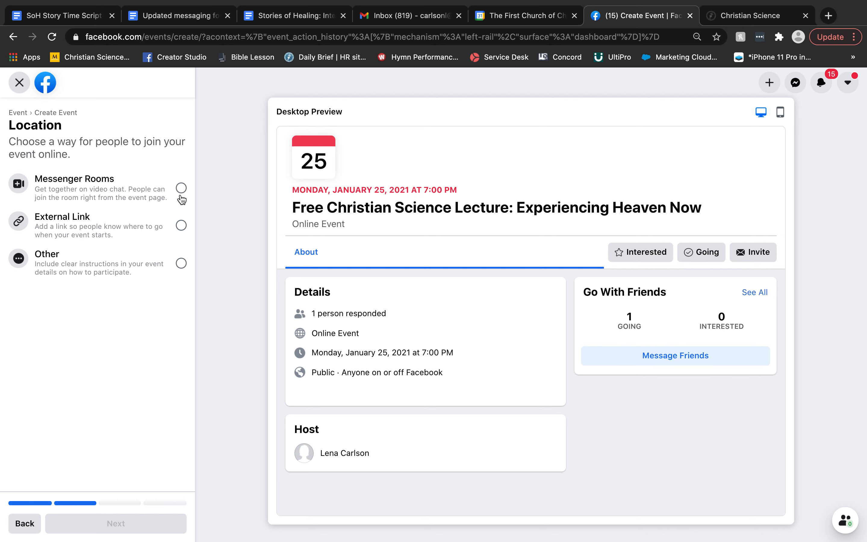
# Choose External Link as the way to join, enter ChristianScience.com as the event link, and continue to the description
pyautogui.click(182, 226)
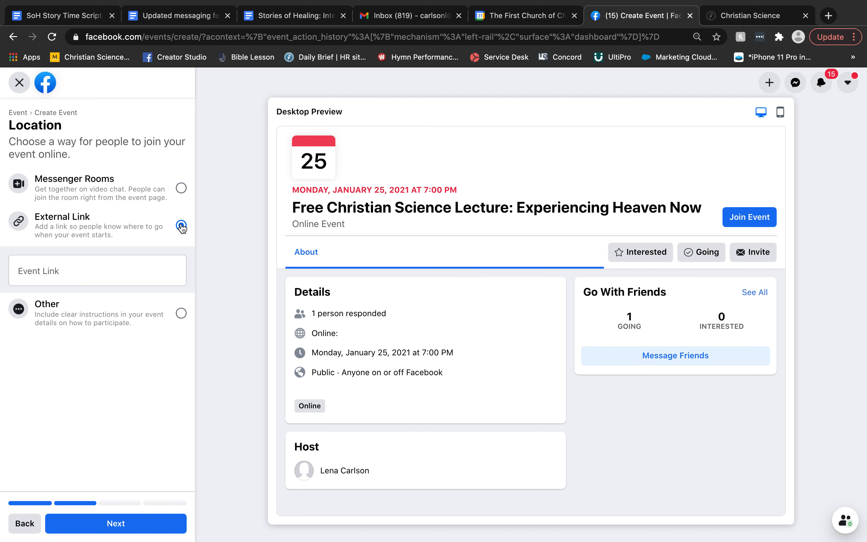
pyautogui.click(75, 271)
pyautogui.write('ChristianScience.com')
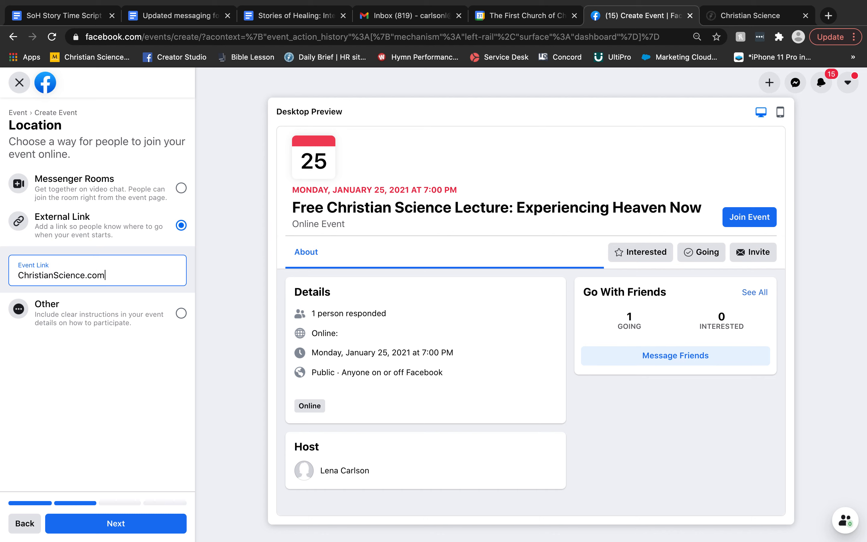
pyautogui.click(129, 384)
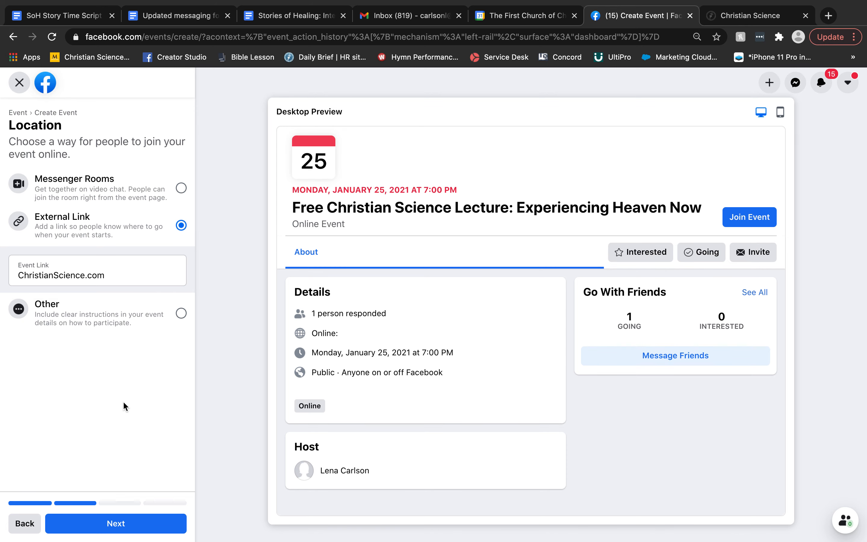
pyautogui.click(116, 275)
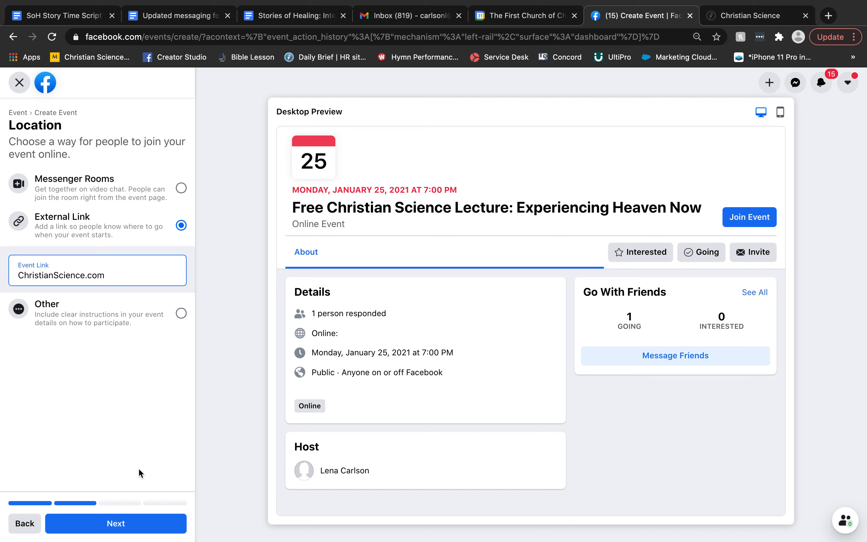
pyautogui.click(107, 530)
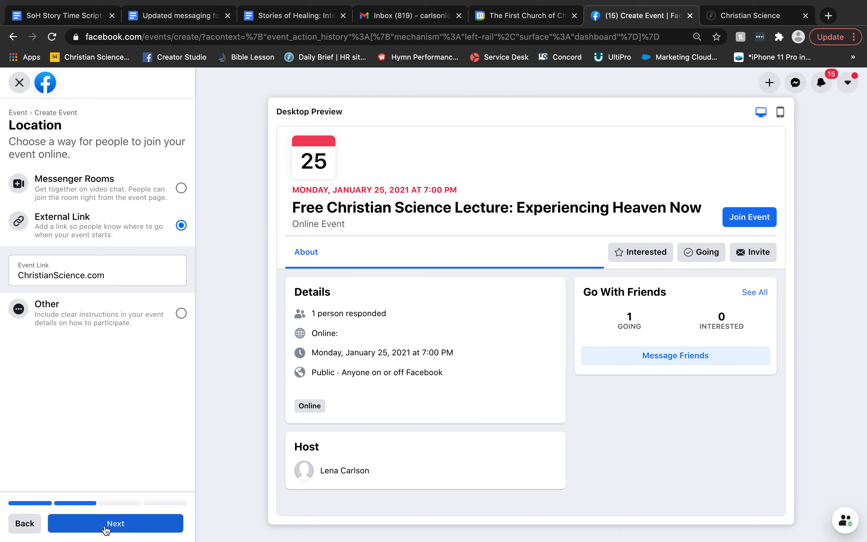
# Begin the description with "You are invited to this free, one hour Christian Science lecture!" followed by a blank line
pyautogui.click(30, 195)
pyautogui.press('super+Tab')
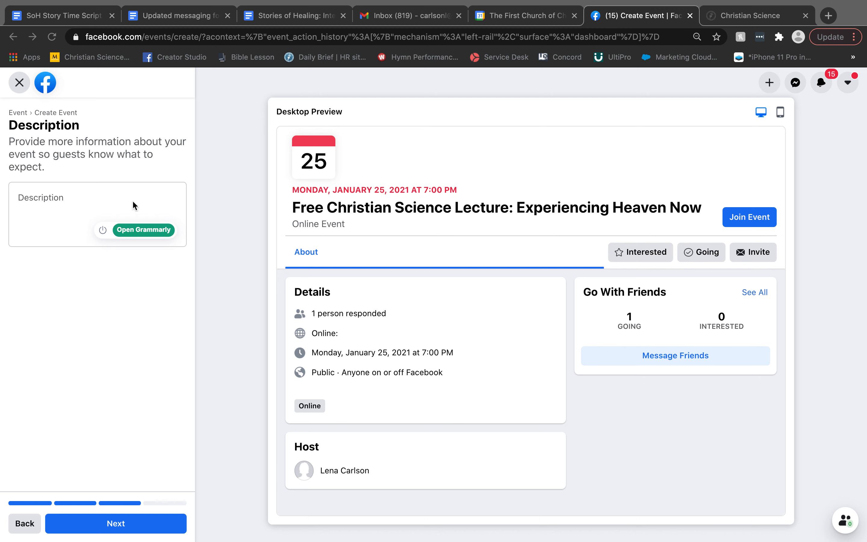
pyautogui.click(22, 195)
pyautogui.click(22, 194)
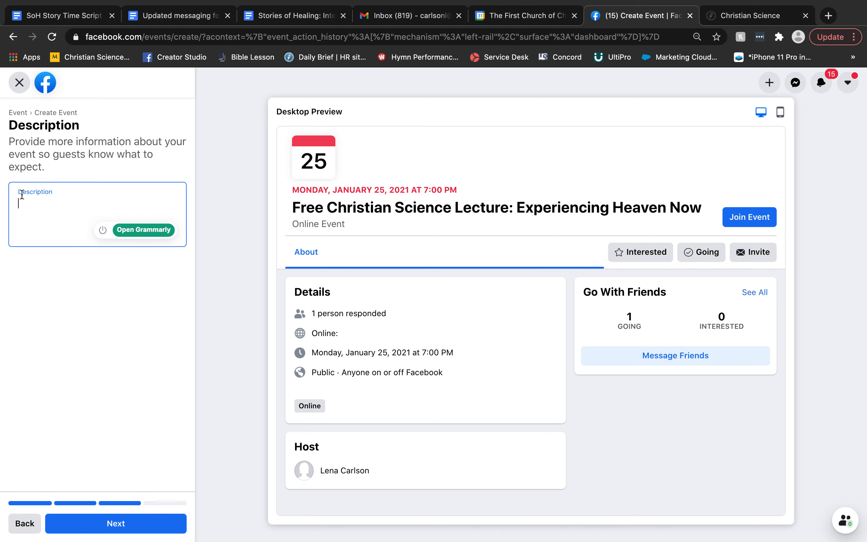
pyautogui.write('You are invited to this free, one hour Christian Science lecture!')
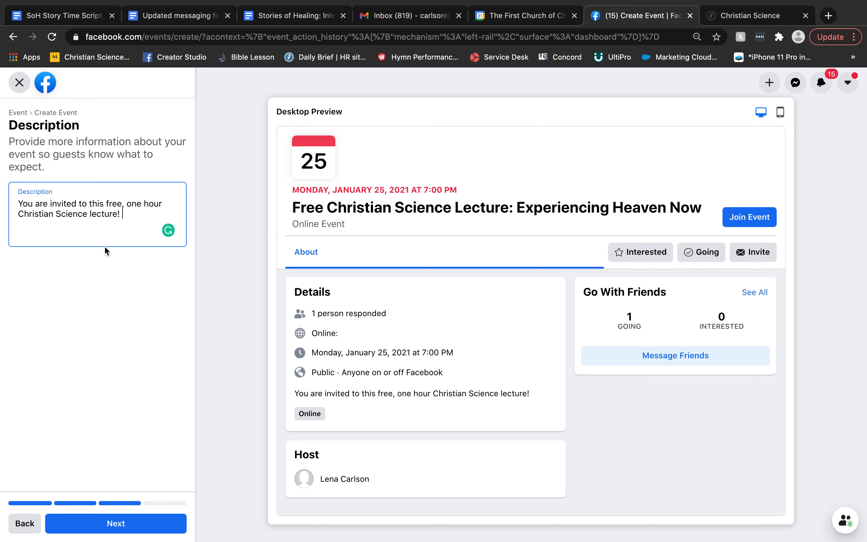
pyautogui.press('Return')
pyautogui.press('Return')
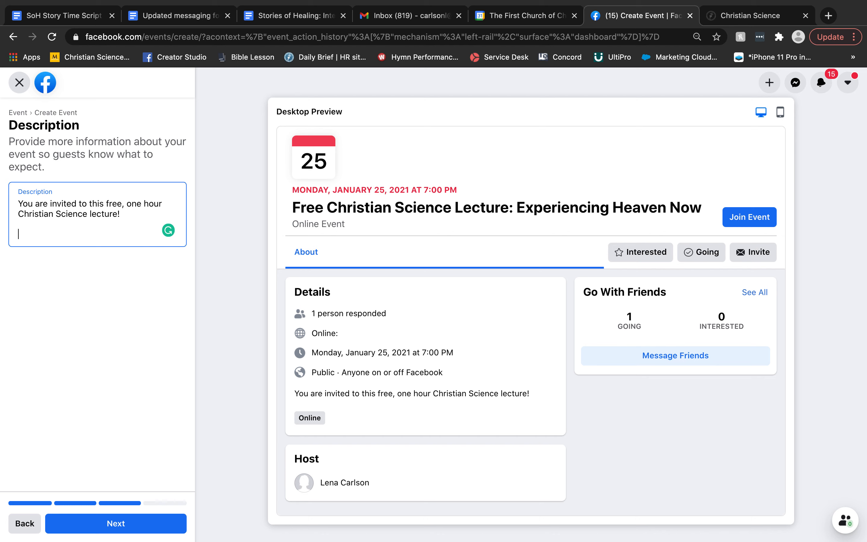
# Add the lecture summary paragraph beginning "What’s it about?: In spite of the hyper-connectedness of social media" and ending "happiness--here and now." to the description
pyautogui.press('super+Tab')
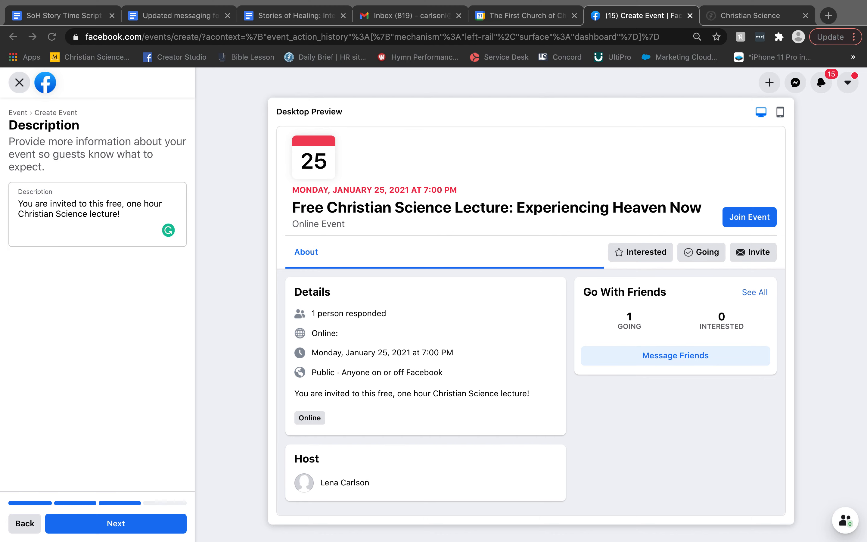
pyautogui.click(21, 233)
pyautogui.write('What’s it about?: In spite of the hyper-connectedness of social media and technology, we live in an era in which many are feeling this same disconnect. We all yearn to find meaningful relationships, or a more lasting connection with peace, contentment, even health. In my lecture, I’ll discuss how anyone can become genuinely aware of God’s presence and experience heaven--harmony, health, and happiness--here and now.')
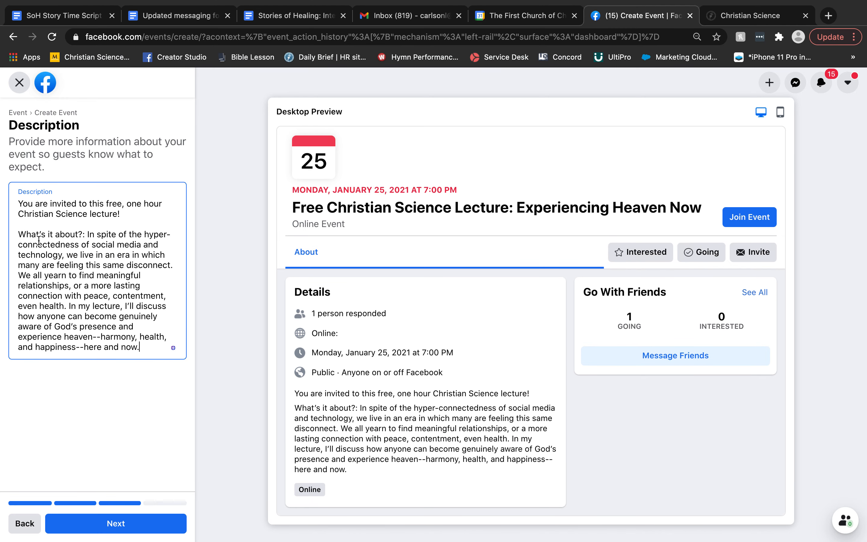
pyautogui.moveTo(85, 235); pyautogui.dragTo(16, 234)
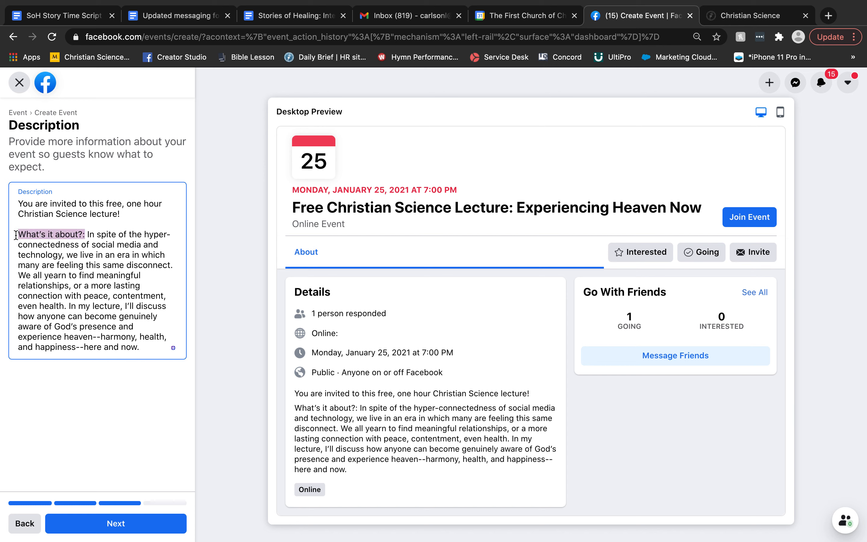
pyautogui.click(90, 295)
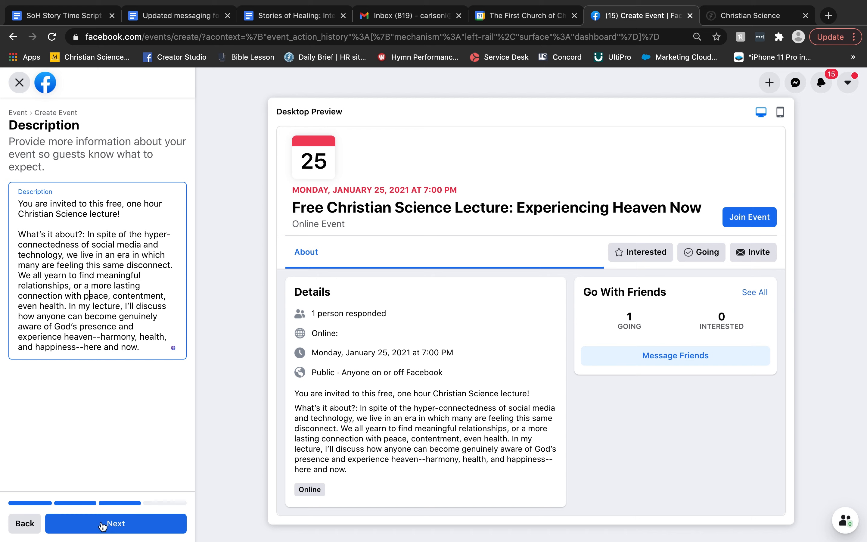
# Upload the lecture's MtVernon_5-3-20_banner image as the cover photo, shift it to show the full title, and open the event settings
pyautogui.hscroll(1, 105, 527)
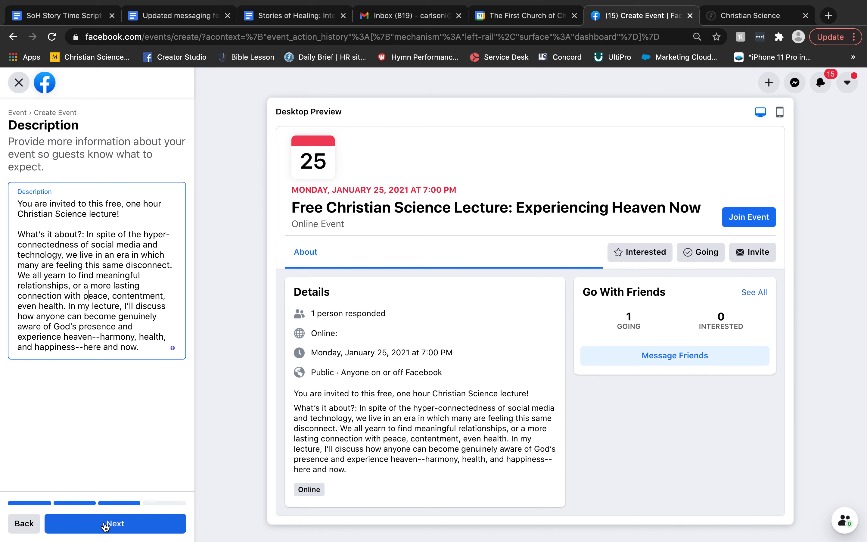
pyautogui.click(105, 526)
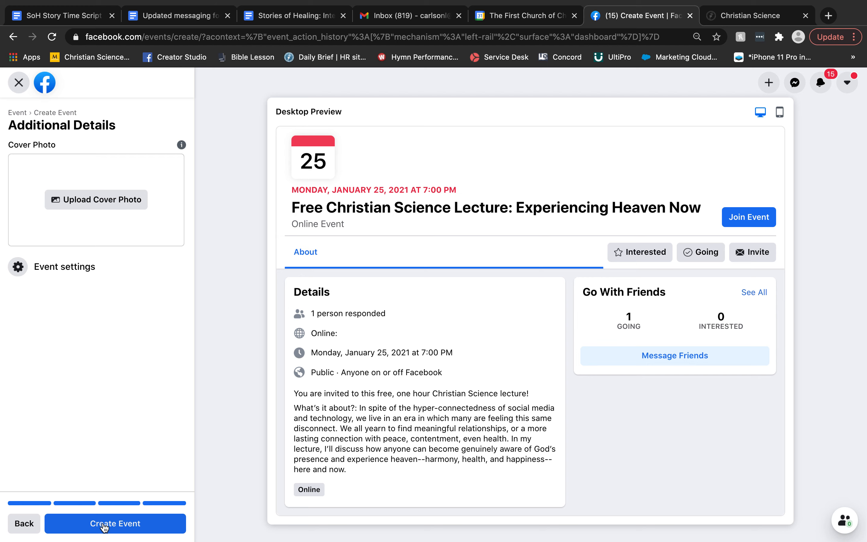
pyautogui.hscroll(-1, 110, 247)
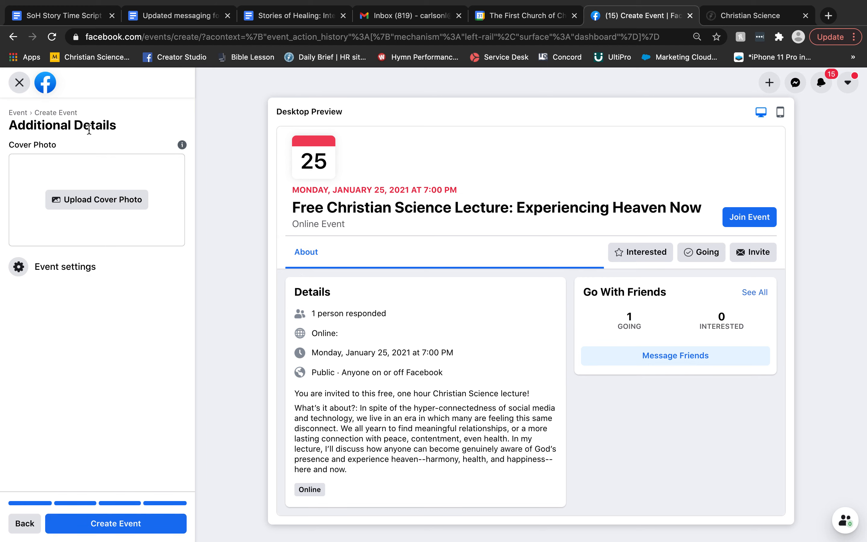
pyautogui.click(68, 198)
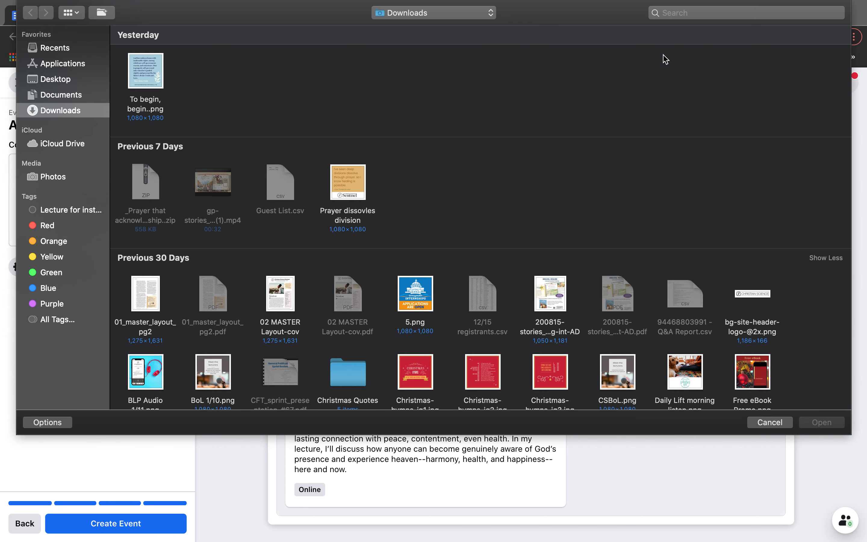
pyautogui.click(674, 11)
pyautogui.write('bo')
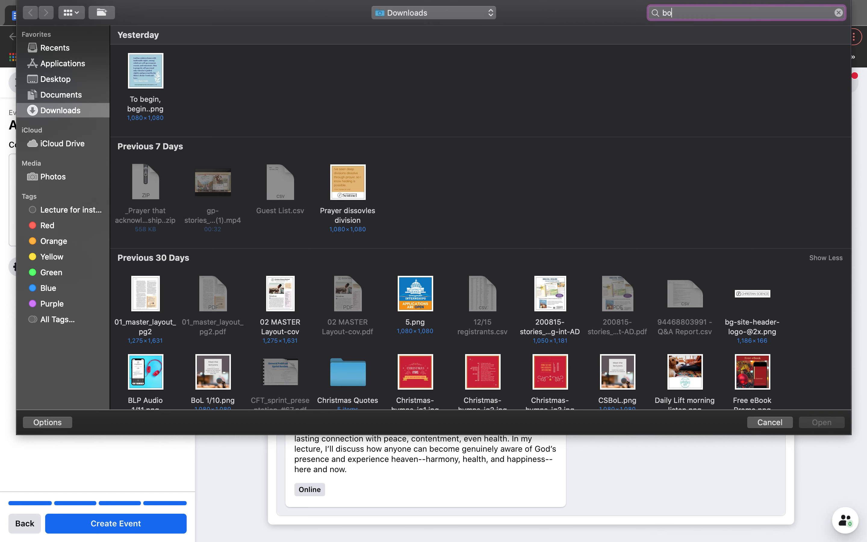
pyautogui.write('thwe')
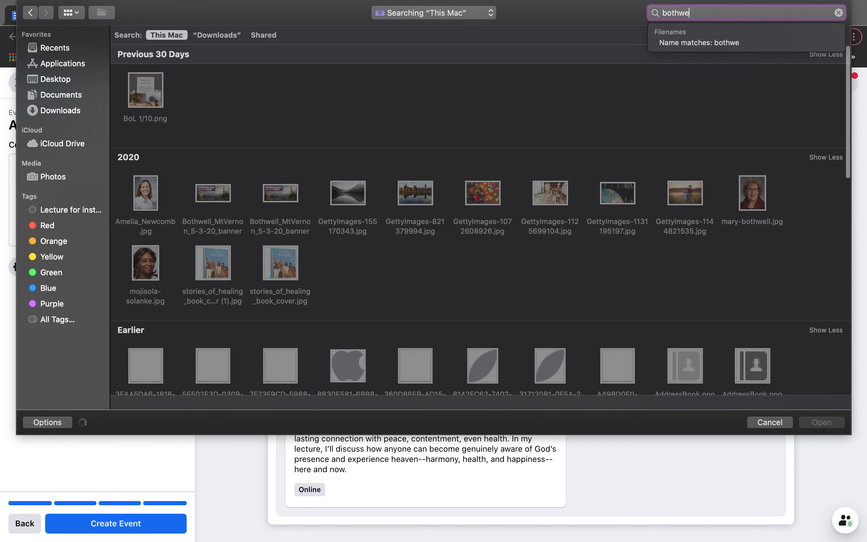
pyautogui.write('ll')
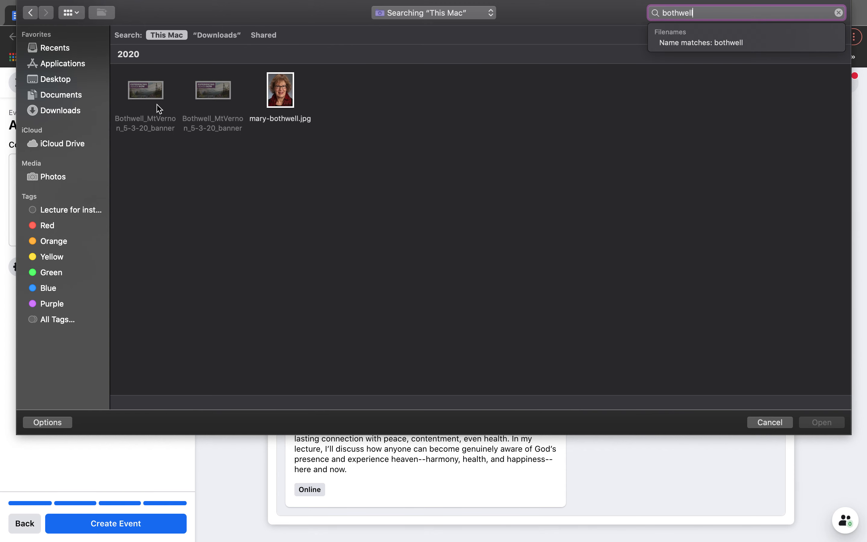
pyautogui.click(149, 96)
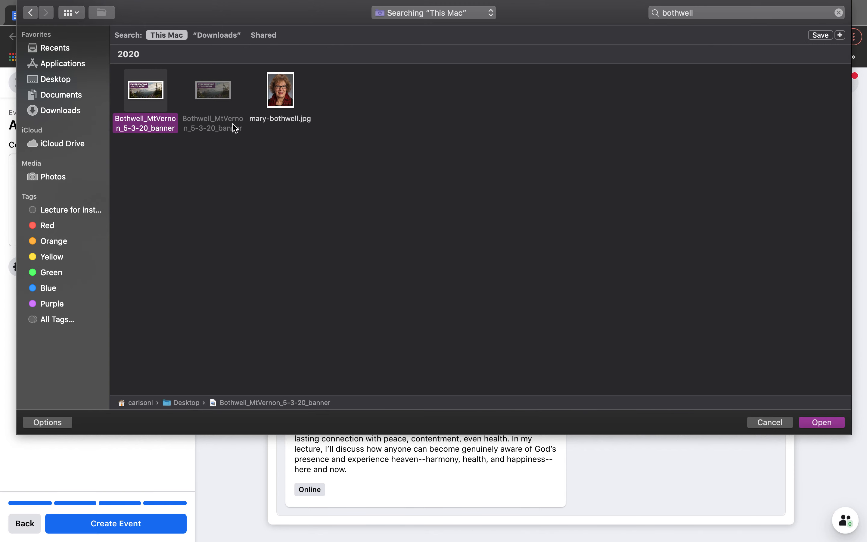
pyautogui.click(824, 425)
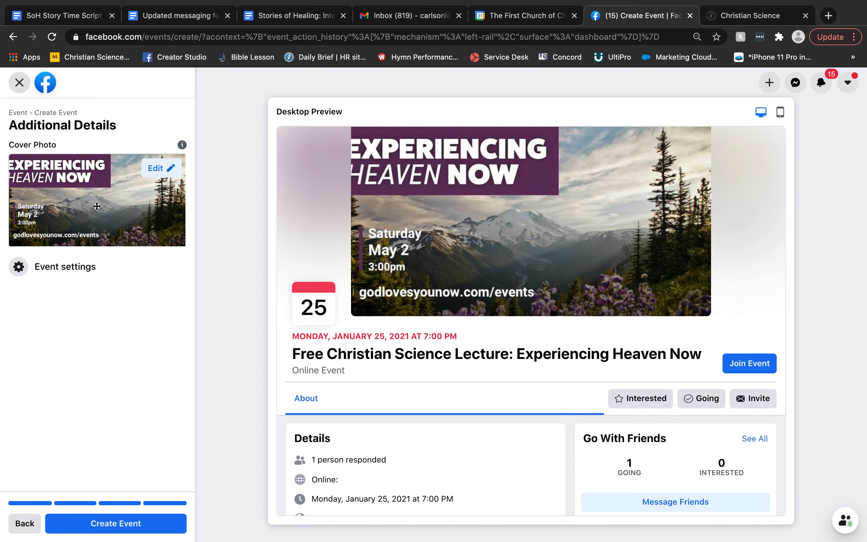
pyautogui.moveTo(96, 206); pyautogui.dragTo(101, 207)
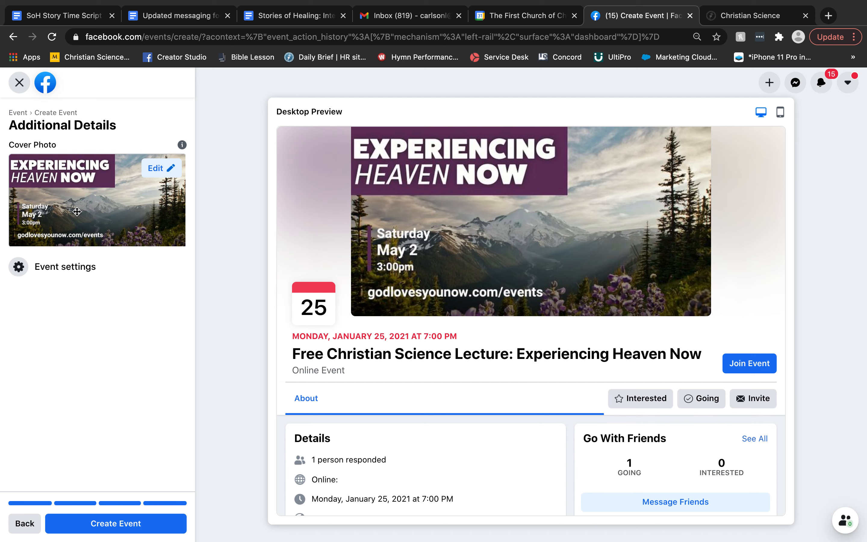
pyautogui.click(137, 272)
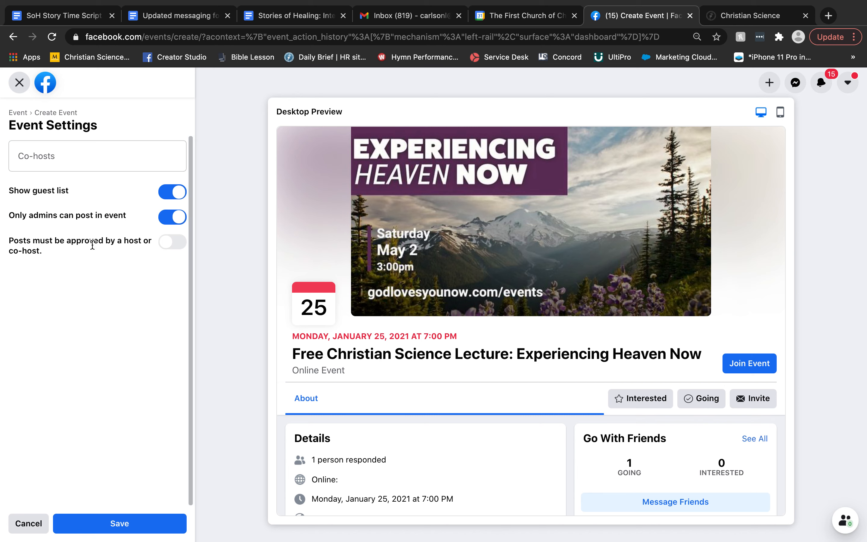
# Try adding a co-host by first name and clear the entry again
pyautogui.click(77, 161)
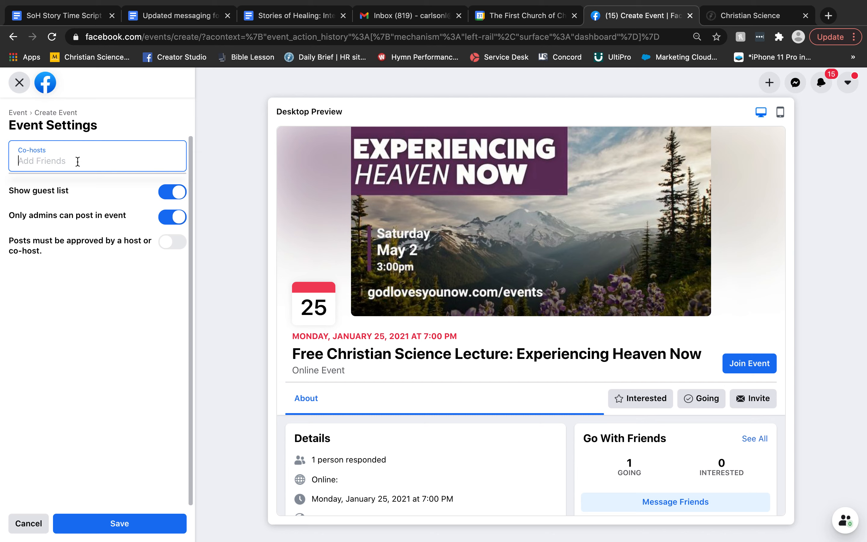
pyautogui.write('Jane')
pyautogui.press('BackSpace')
pyautogui.press('BackSpace')
pyautogui.press('BackSpace')
pyautogui.press('BackSpace')
pyautogui.click(102, 318)
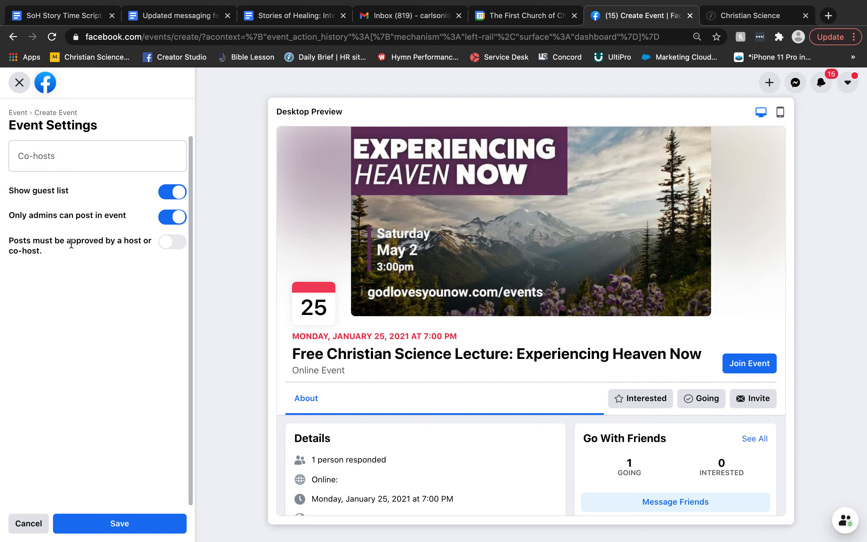
# Turn off Show guest list and Only admins can post in event, require post approval by a host or co-host, and save the settings
pyautogui.click(168, 196)
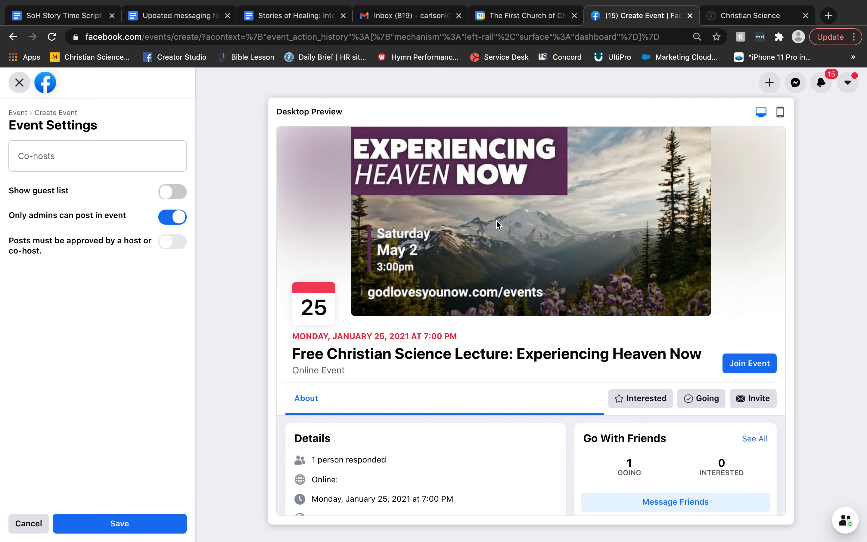
pyautogui.click(168, 218)
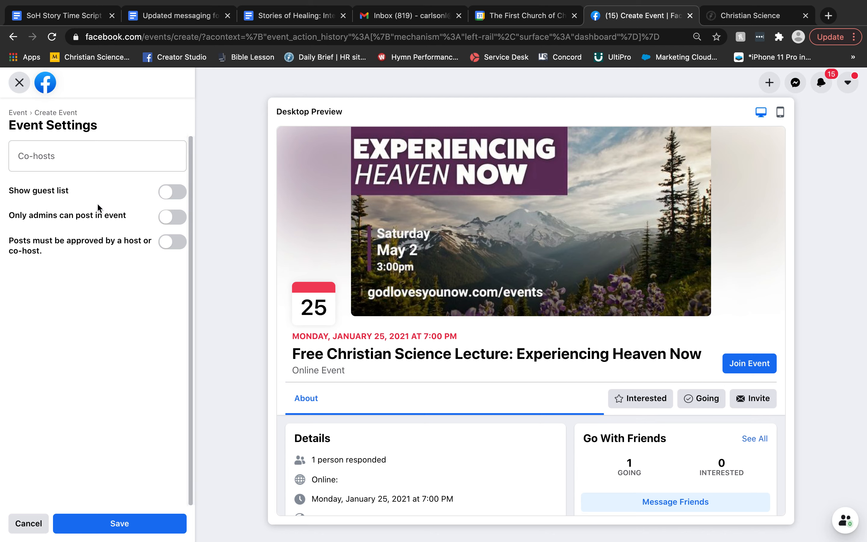
pyautogui.click(179, 246)
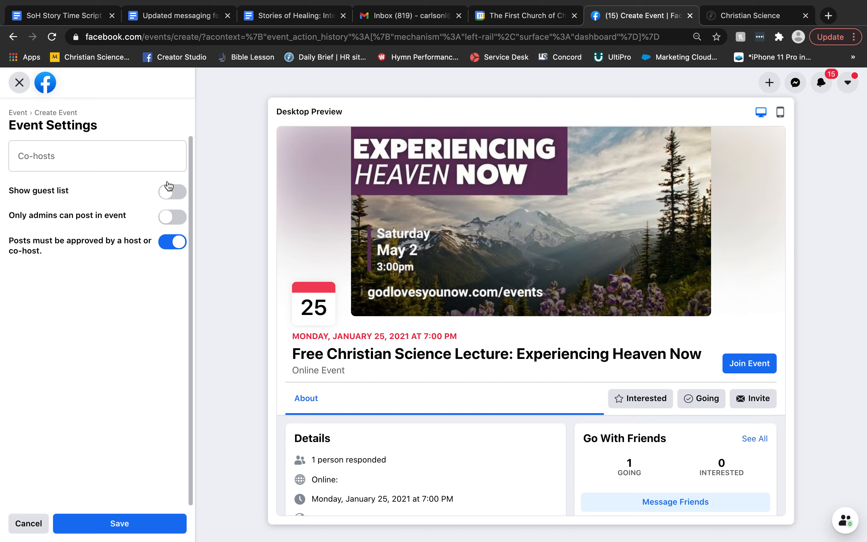
pyautogui.click(107, 526)
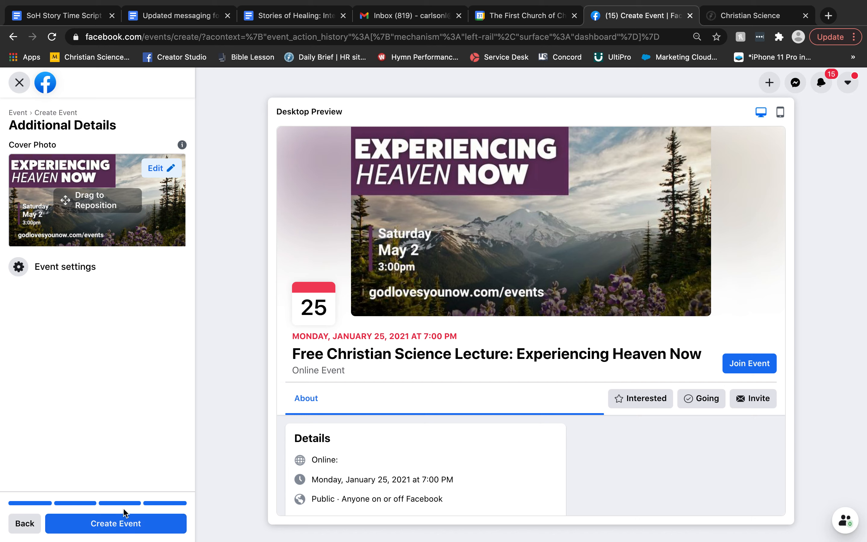
# Create the event and dismiss the Add a Few Final Details checklist on its page
pyautogui.click(111, 527)
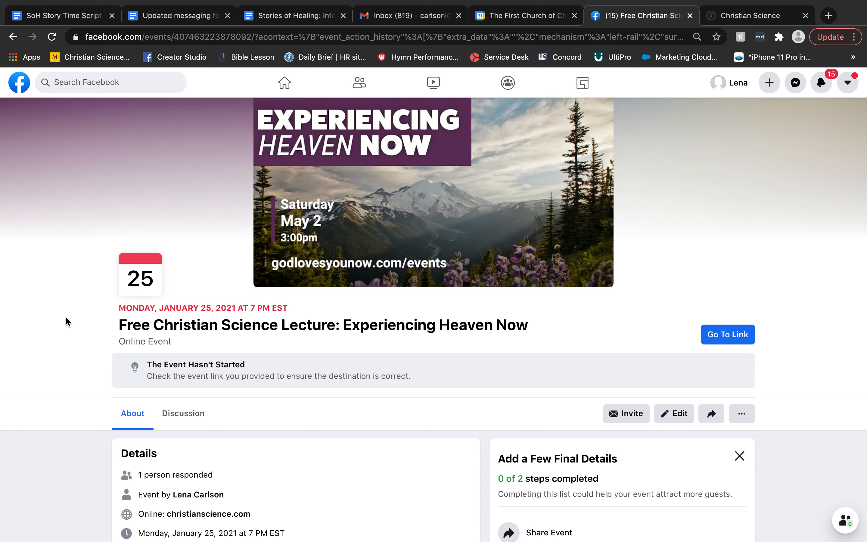
pyautogui.scroll(-5, 66, 318)
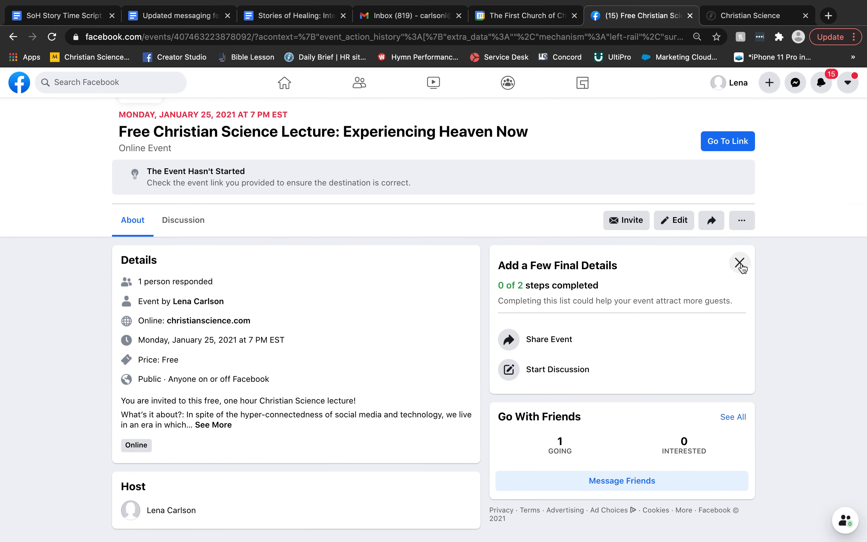
pyautogui.click(739, 263)
pyautogui.click(554, 333)
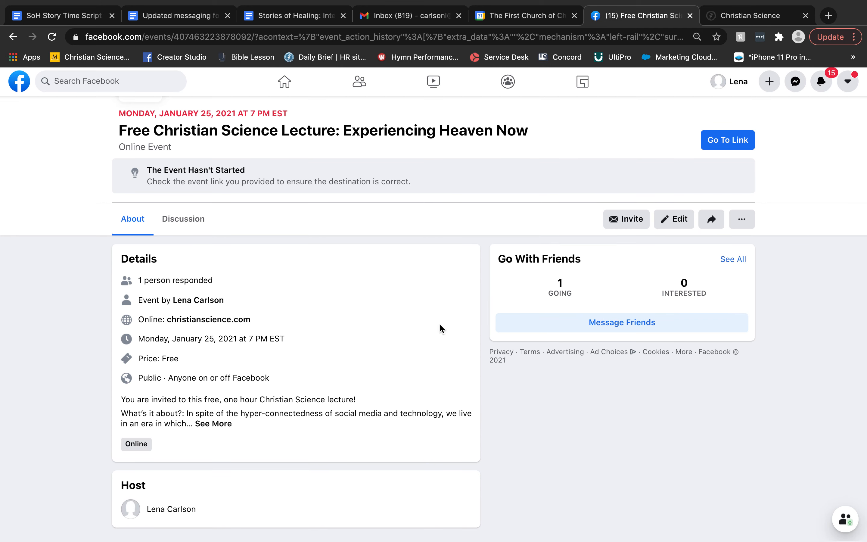
# Search for a friend to invite by first name, cancel the invitation, and briefly view the event's editing page
pyautogui.scroll(2, 439, 323)
pyautogui.scroll(3, 441, 329)
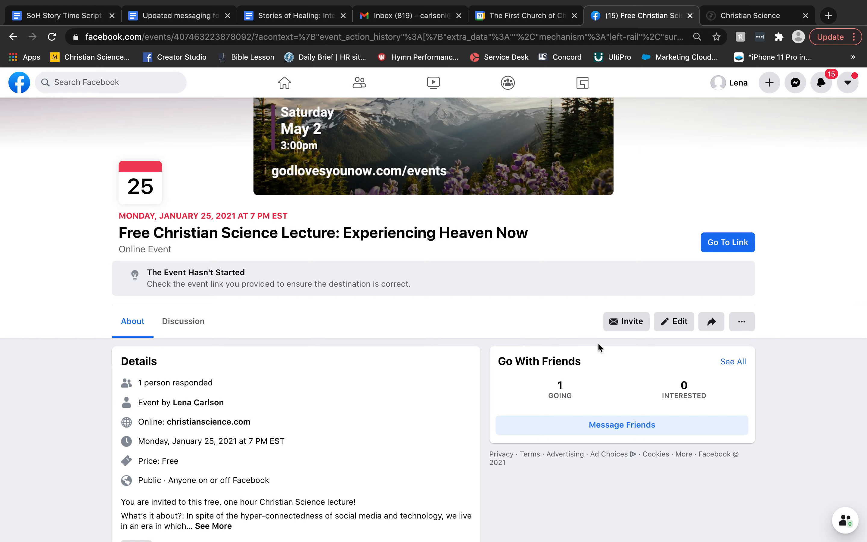
pyautogui.click(615, 321)
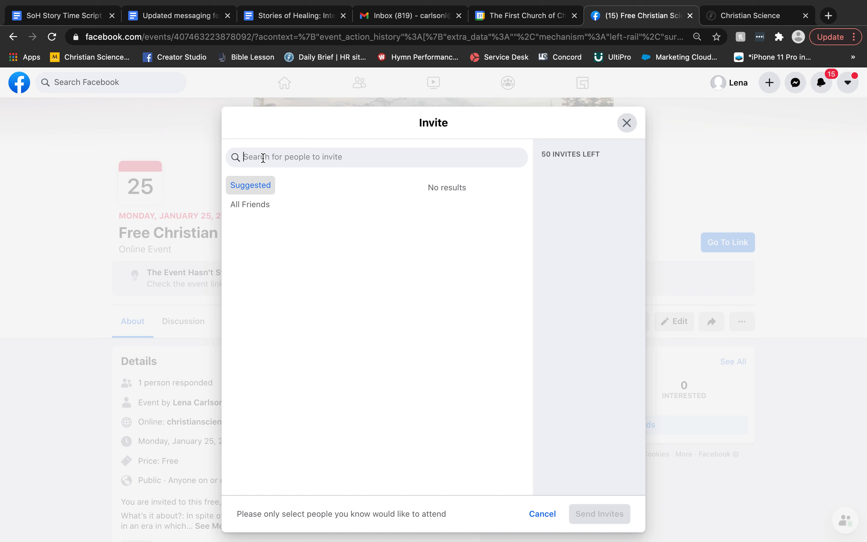
pyautogui.write('Jane')
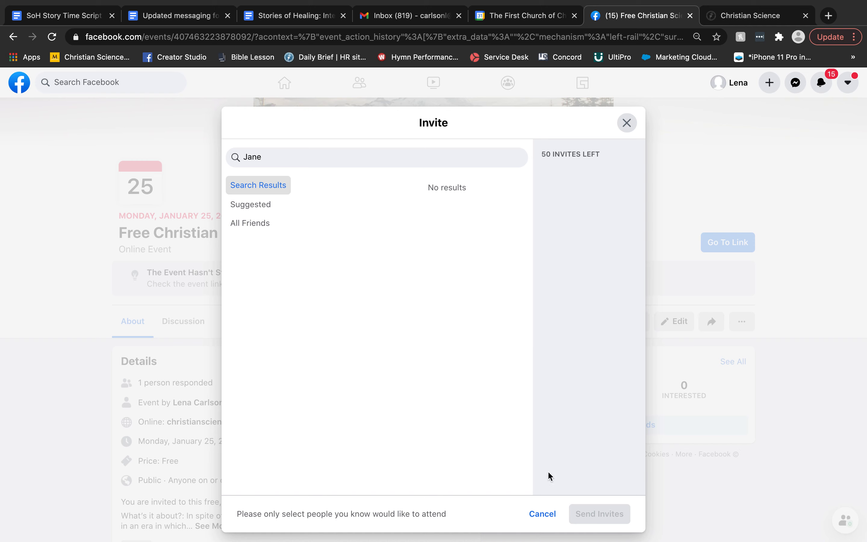
pyautogui.click(541, 513)
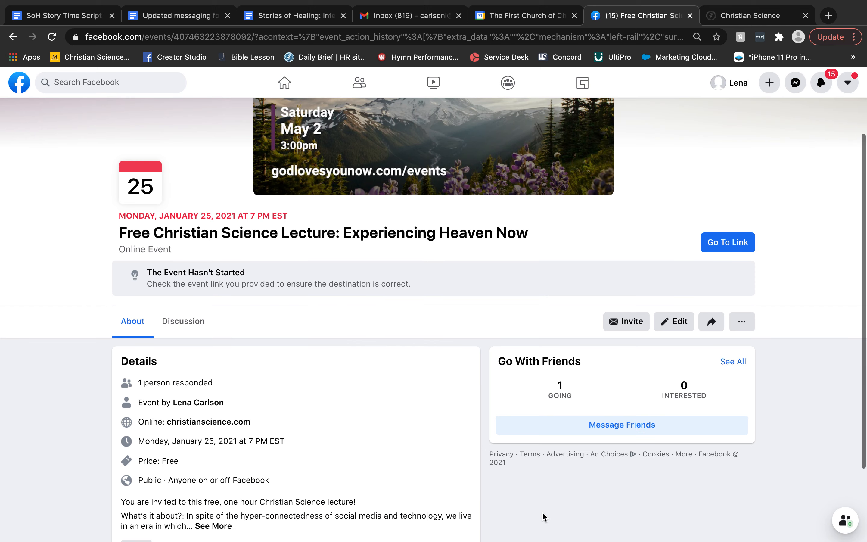
pyautogui.click(669, 324)
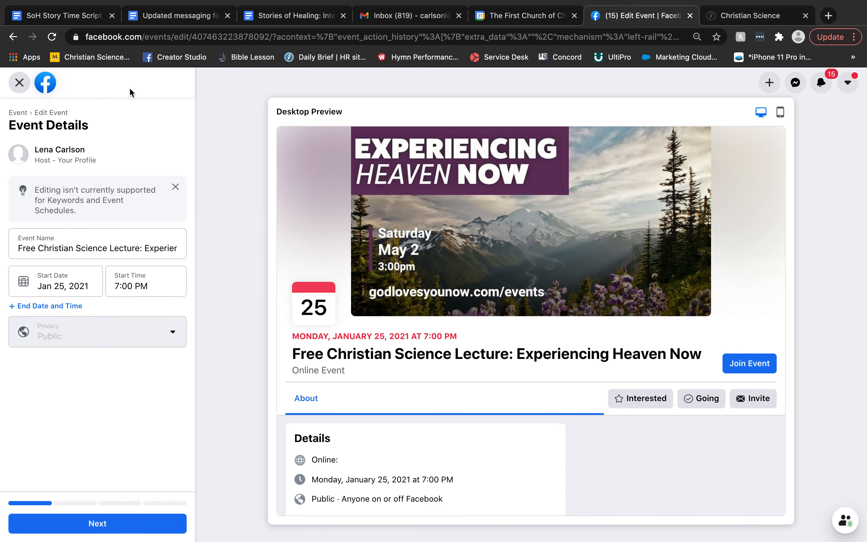
pyautogui.click(13, 36)
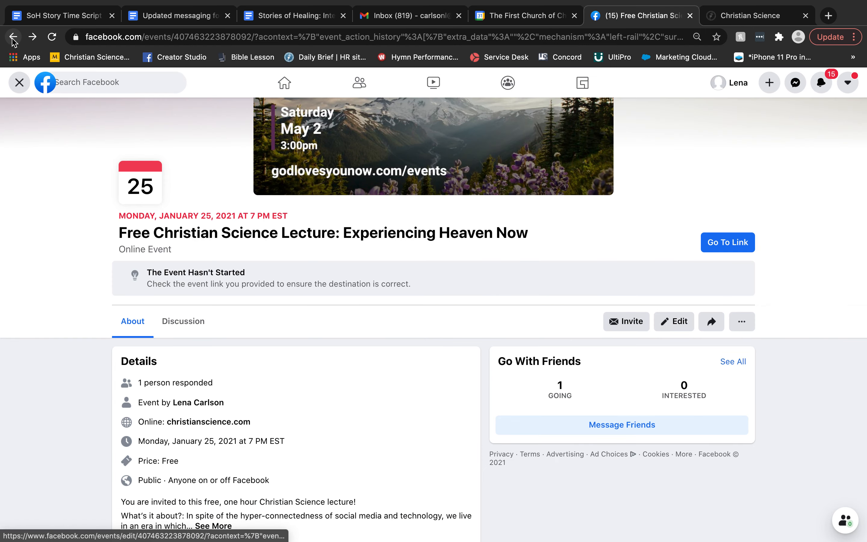
# Examine the event's sharing options for News Feed, Messenger, a Page and a friend's profile without sharing anything
pyautogui.click(712, 323)
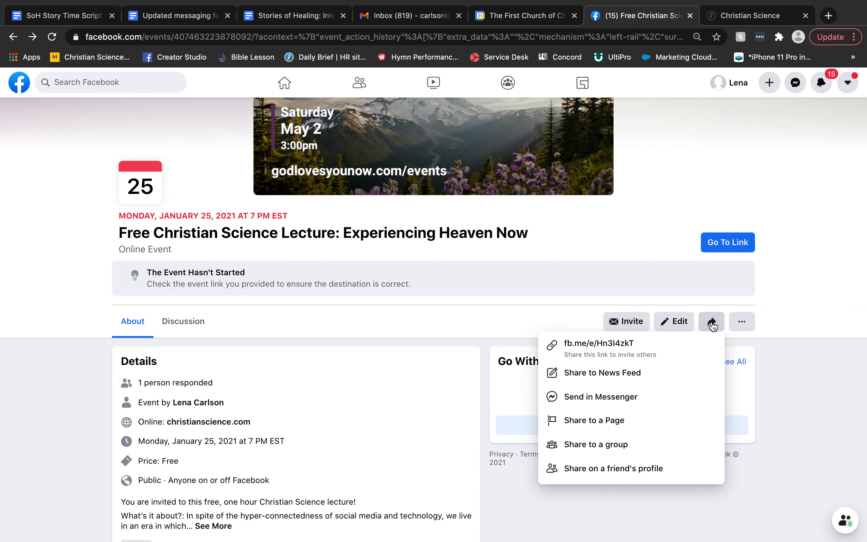
pyautogui.scroll(1, 713, 326)
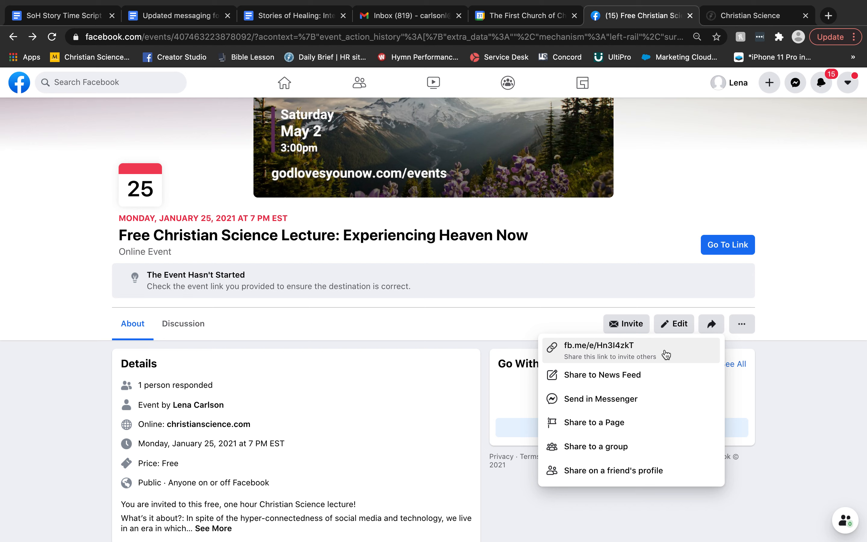
pyautogui.click(667, 380)
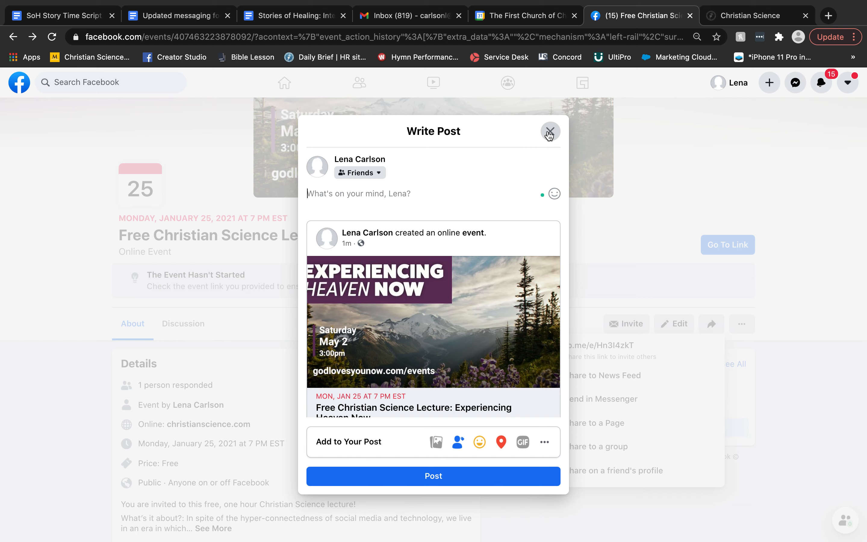
pyautogui.click(550, 133)
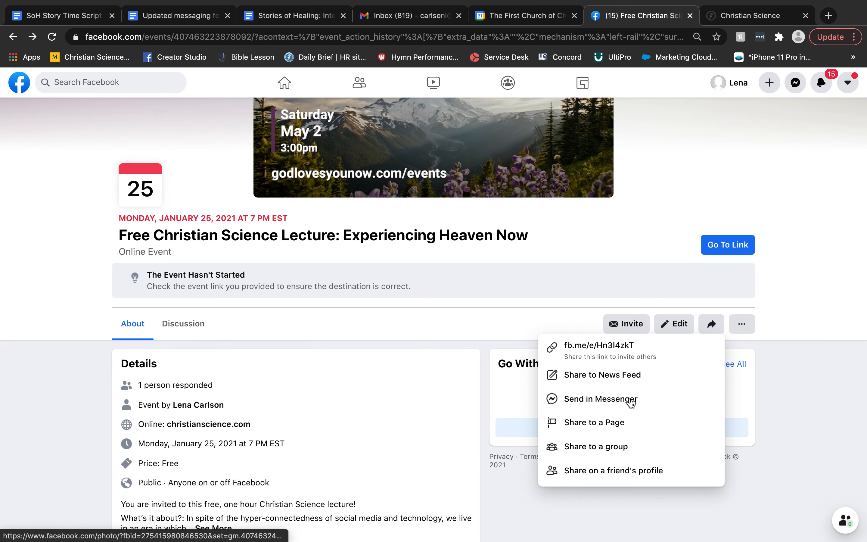
pyautogui.click(661, 400)
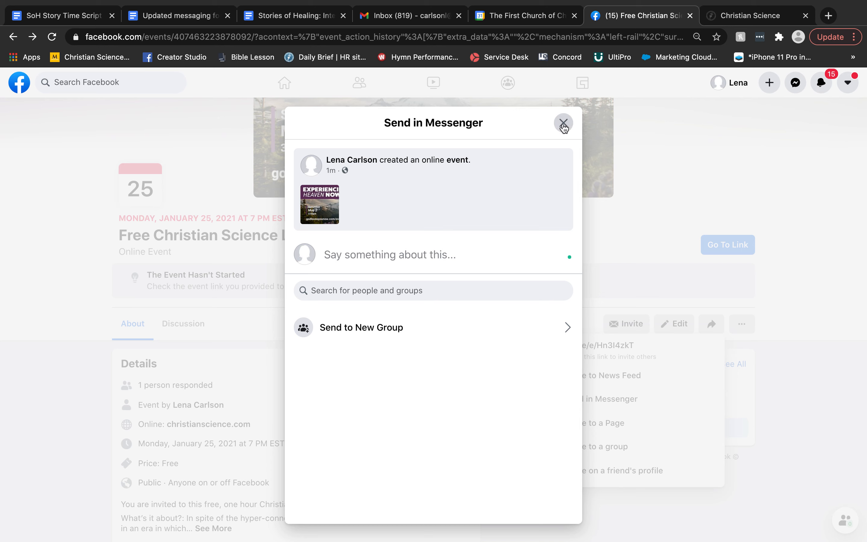
pyautogui.click(563, 126)
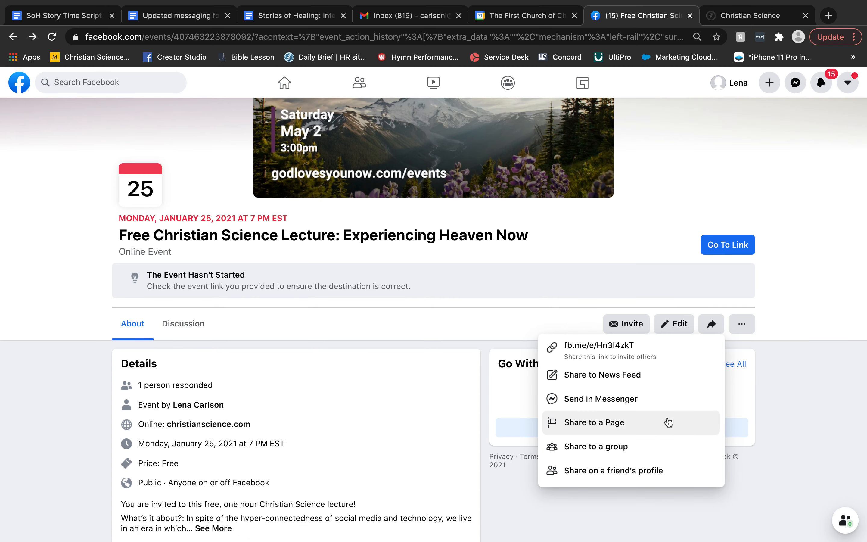
pyautogui.click(667, 423)
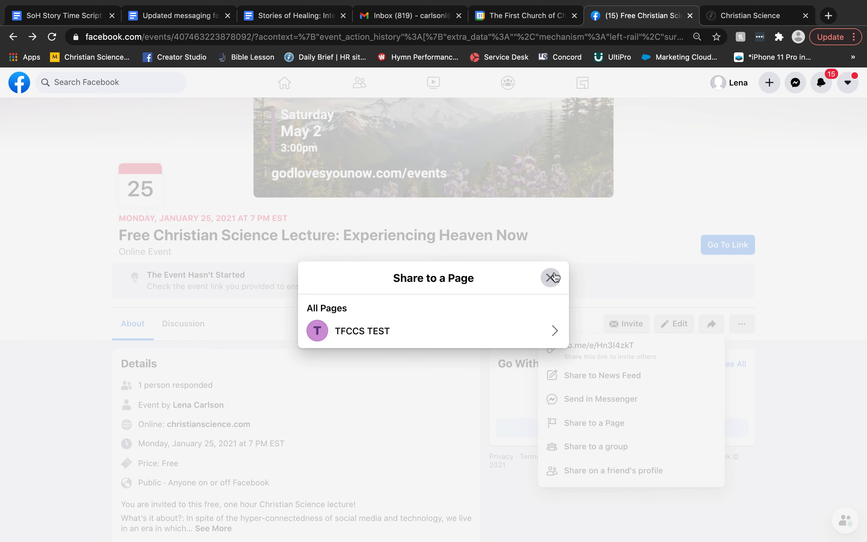
pyautogui.click(551, 279)
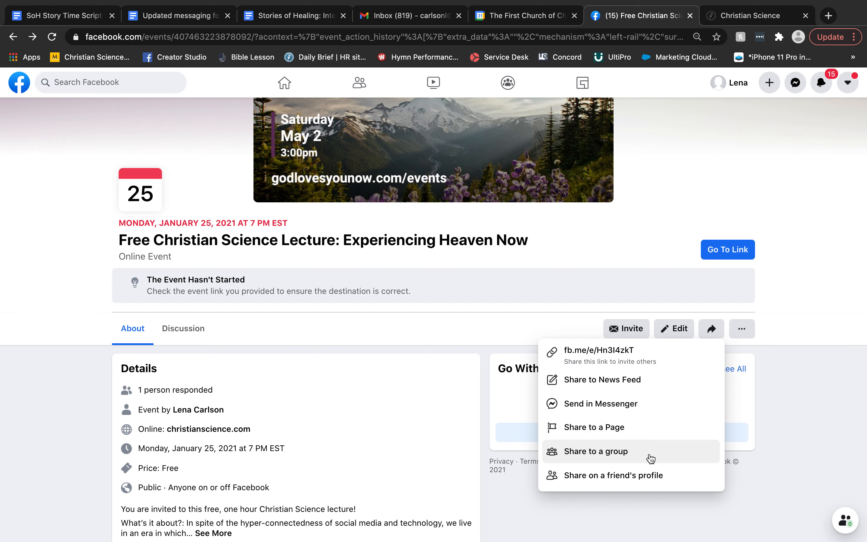
pyautogui.click(692, 480)
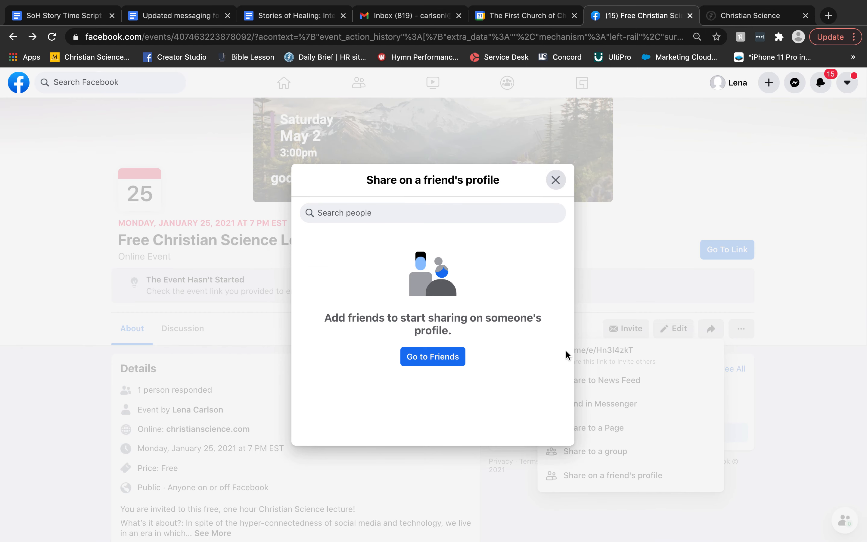
# Search for a friend by first name for sharing the event on their profile, and close the sharing options without sharing
pyautogui.click(342, 215)
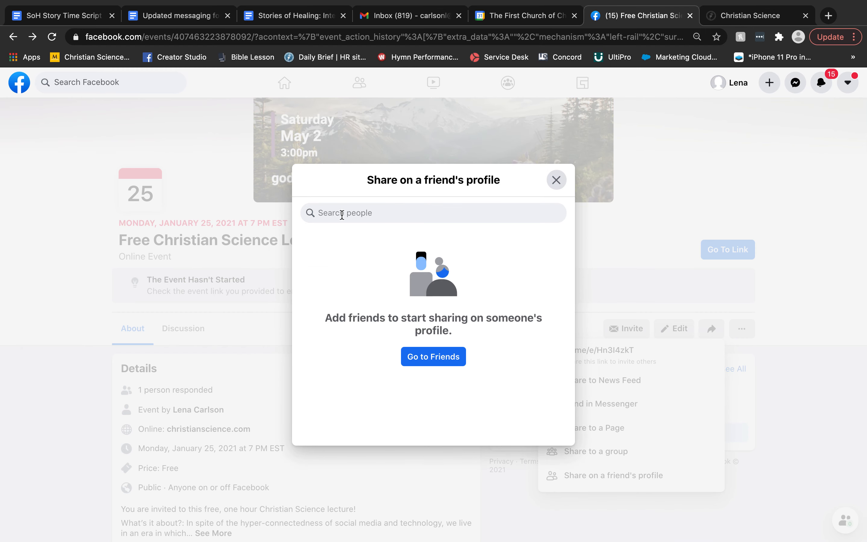
pyautogui.write('Jane')
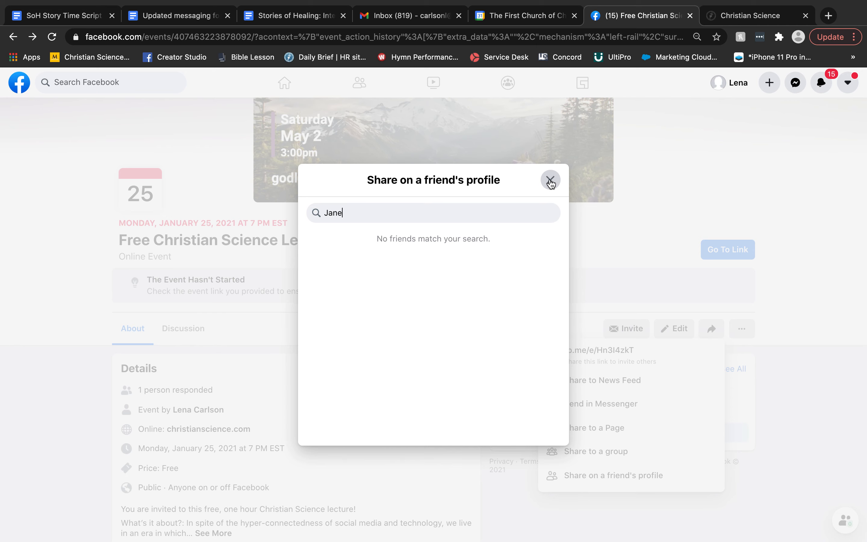
pyautogui.click(550, 184)
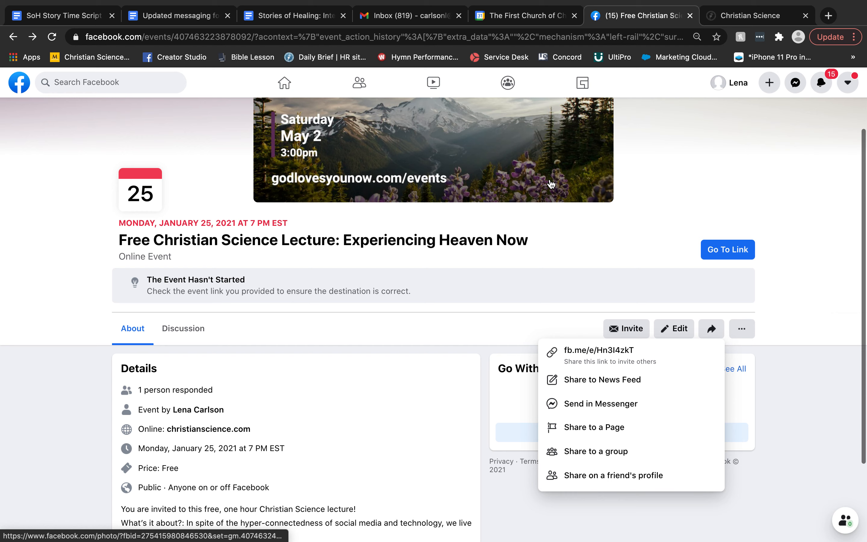
pyautogui.click(634, 242)
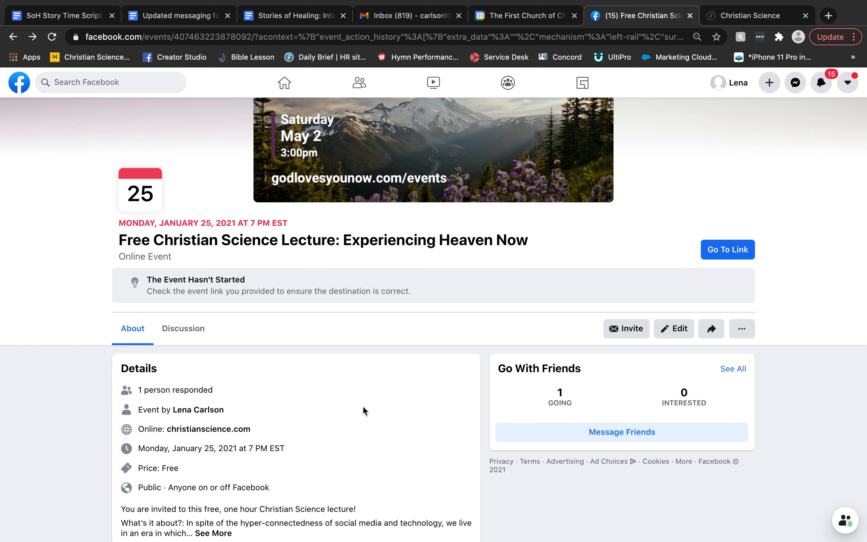
# Expand the full lecture description in the event's details
pyautogui.scroll(-3, 363, 410)
pyautogui.click(218, 421)
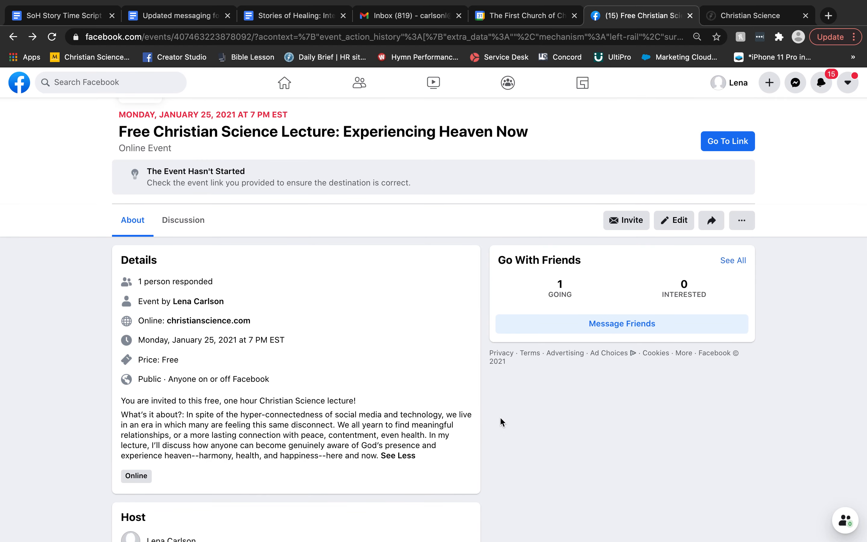
pyautogui.scroll(1, 497, 417)
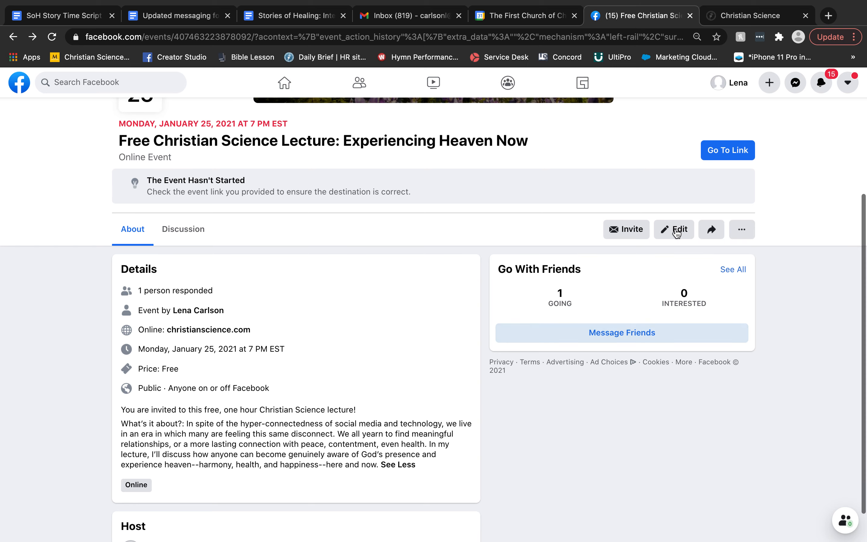
# Open the event for editing, review its details and desktop preview, and return to the event page without making changes
pyautogui.click(665, 236)
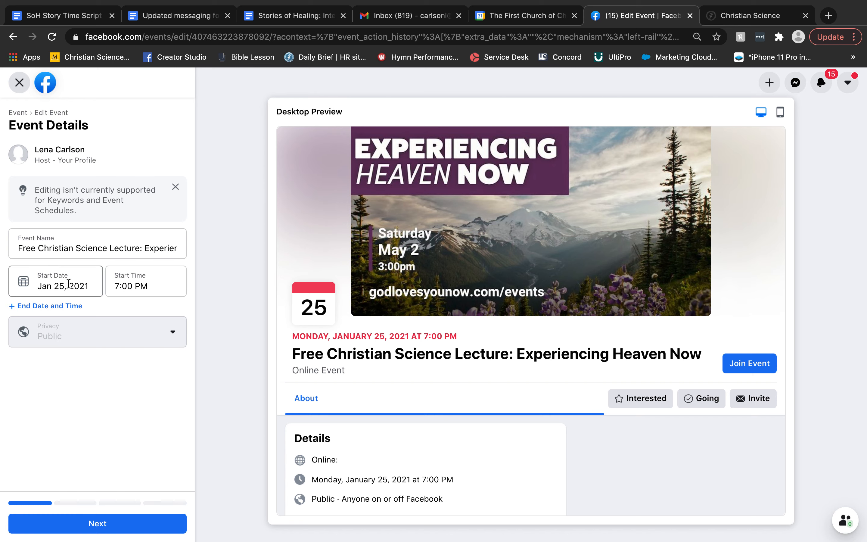
pyautogui.scroll(-5, 326, 326)
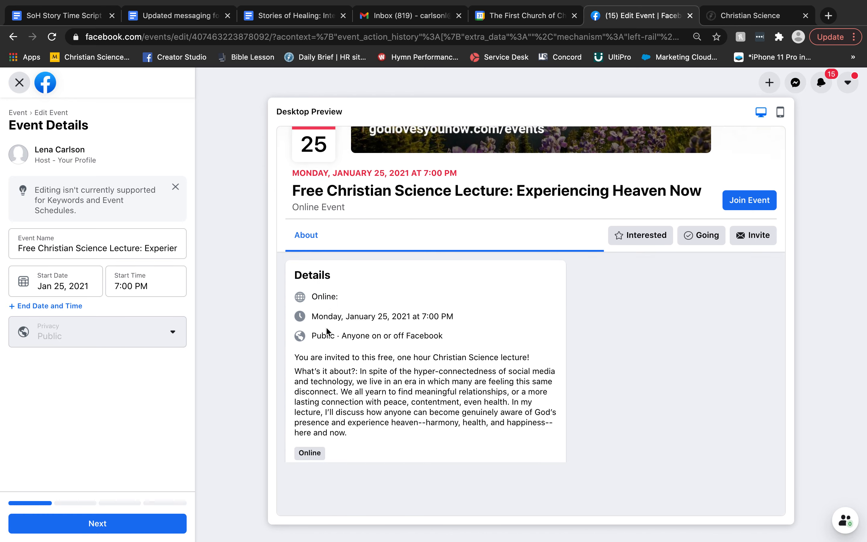
pyautogui.scroll(-1, 325, 327)
pyautogui.scroll(2, 326, 327)
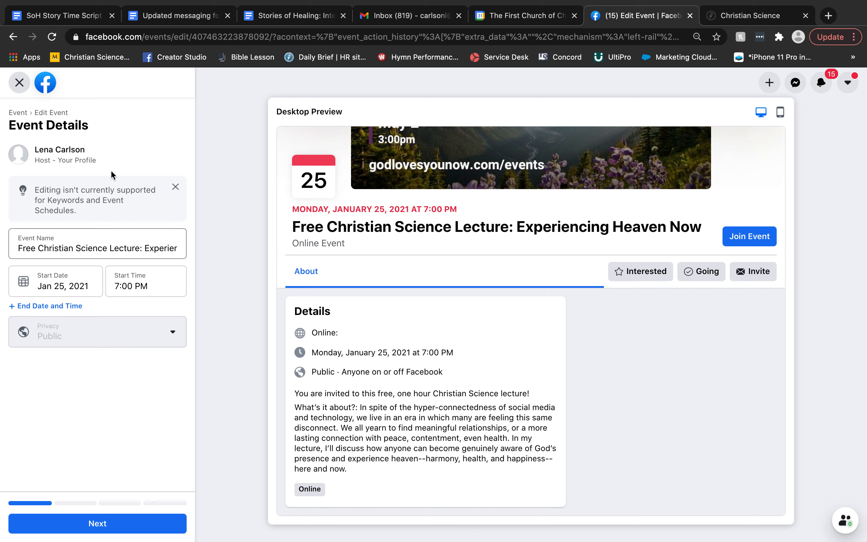
pyautogui.click(19, 84)
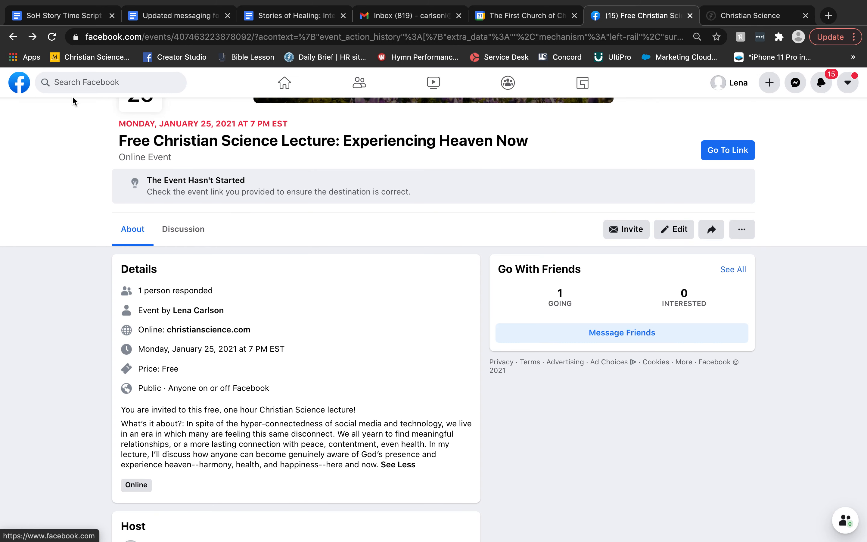
# Check the destination of the event's online link and return to the Facebook event page
pyautogui.scroll(5, 482, 285)
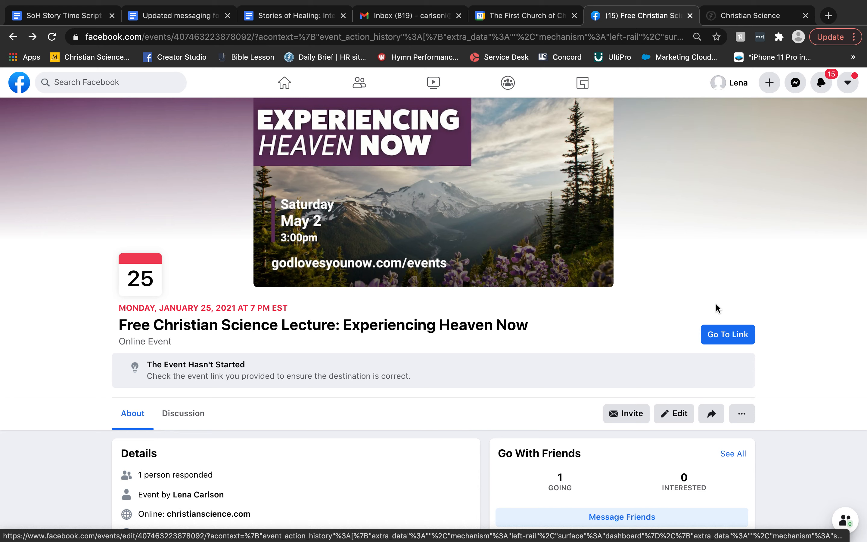
pyautogui.click(740, 338)
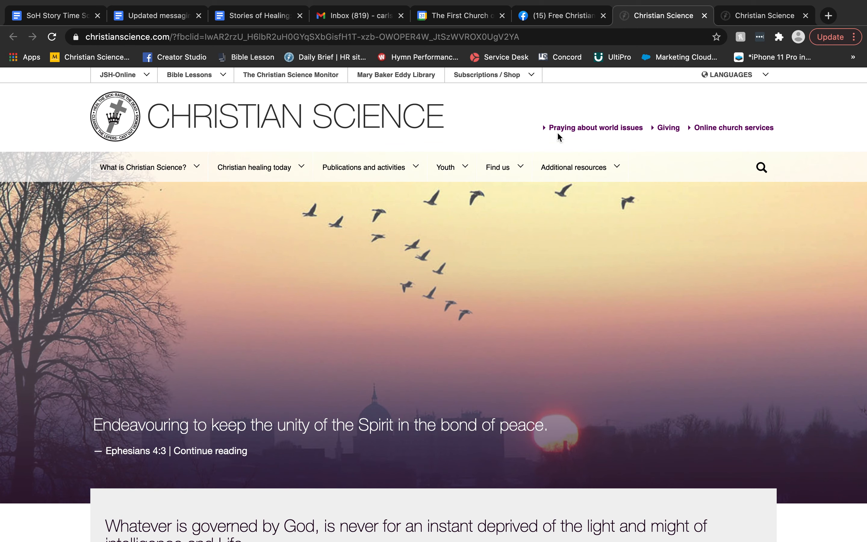
pyautogui.scroll(-1, 564, 108)
pyautogui.click(554, 19)
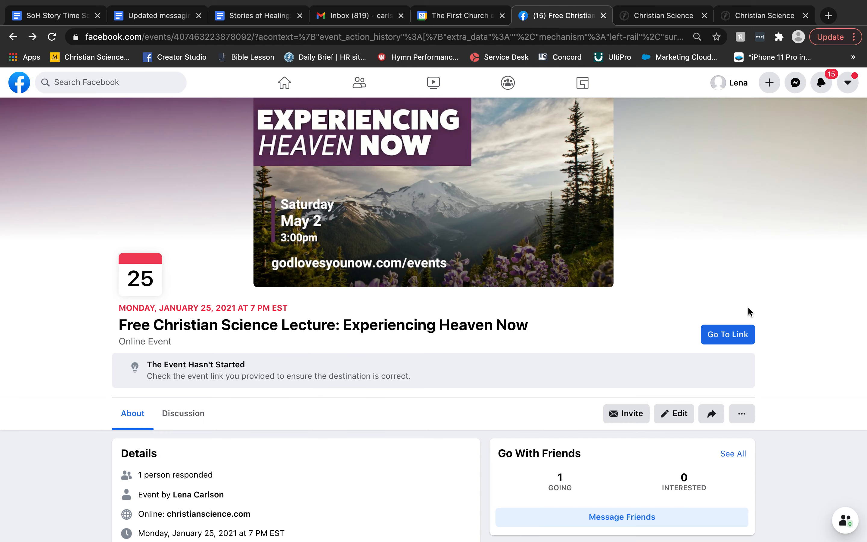